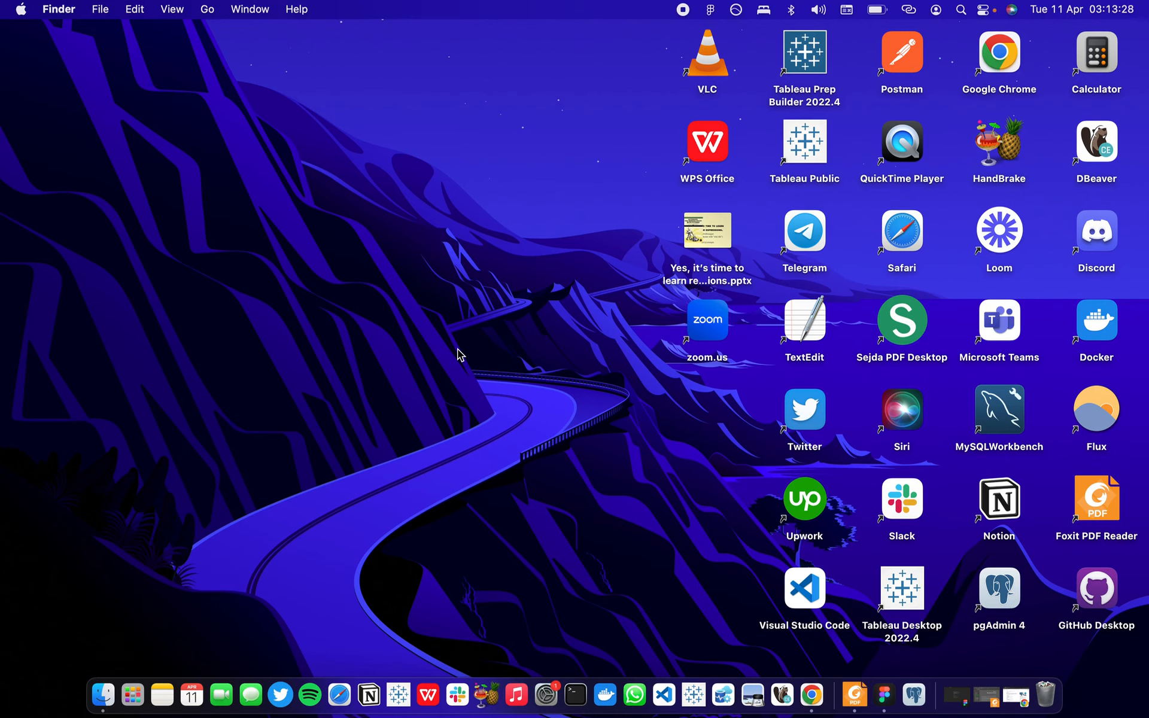
Launch pgAdmin 4 and unlock the saved passwords with the master password.
double_click(1002, 590)
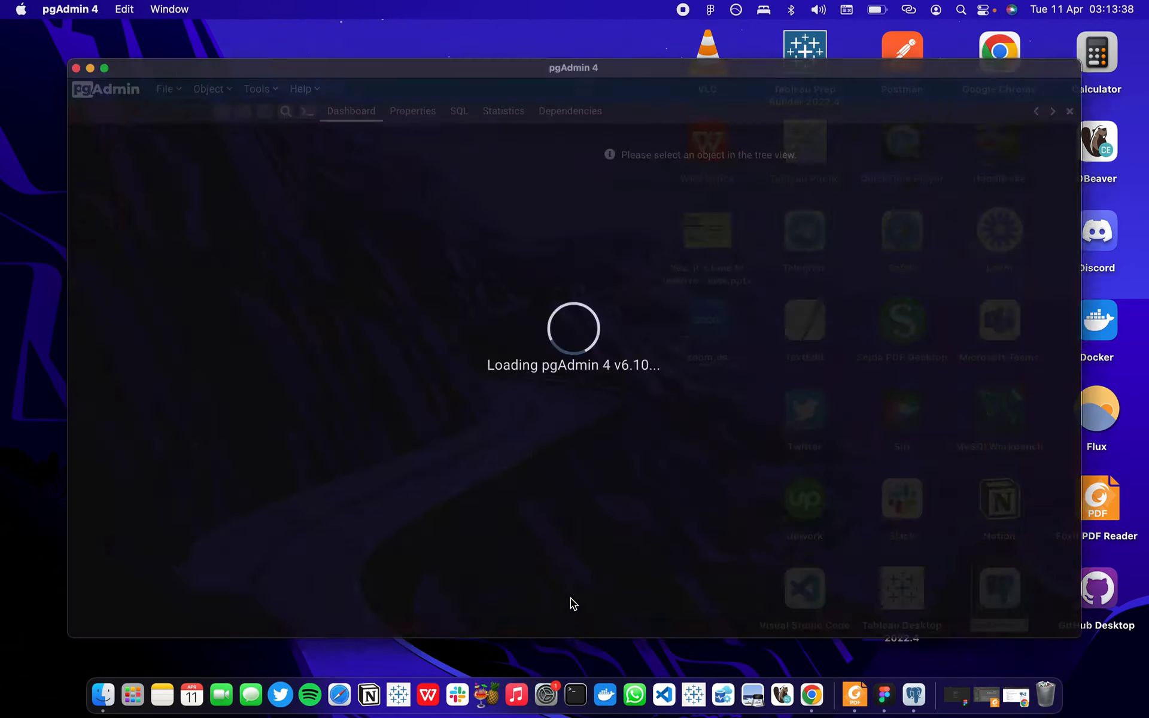
text(•••••••••)
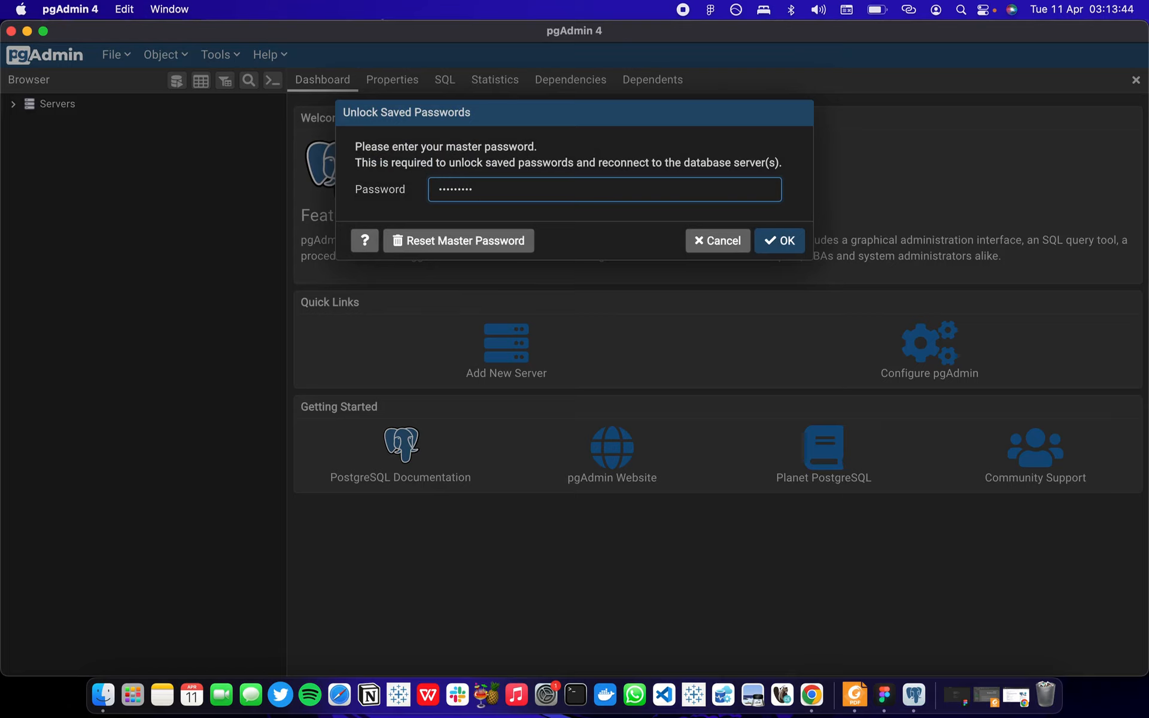
key(Return)
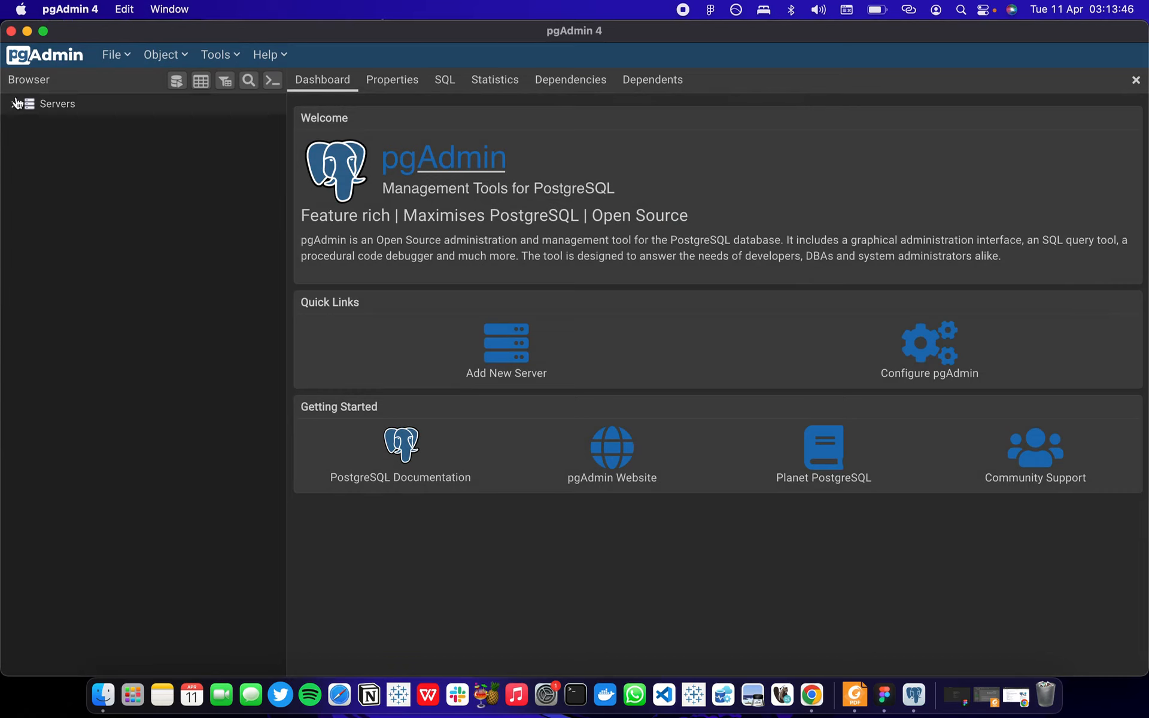
Expand the server list and connect to the PostgreSQL 15 server by entering the postgres user's password.
click(13, 103)
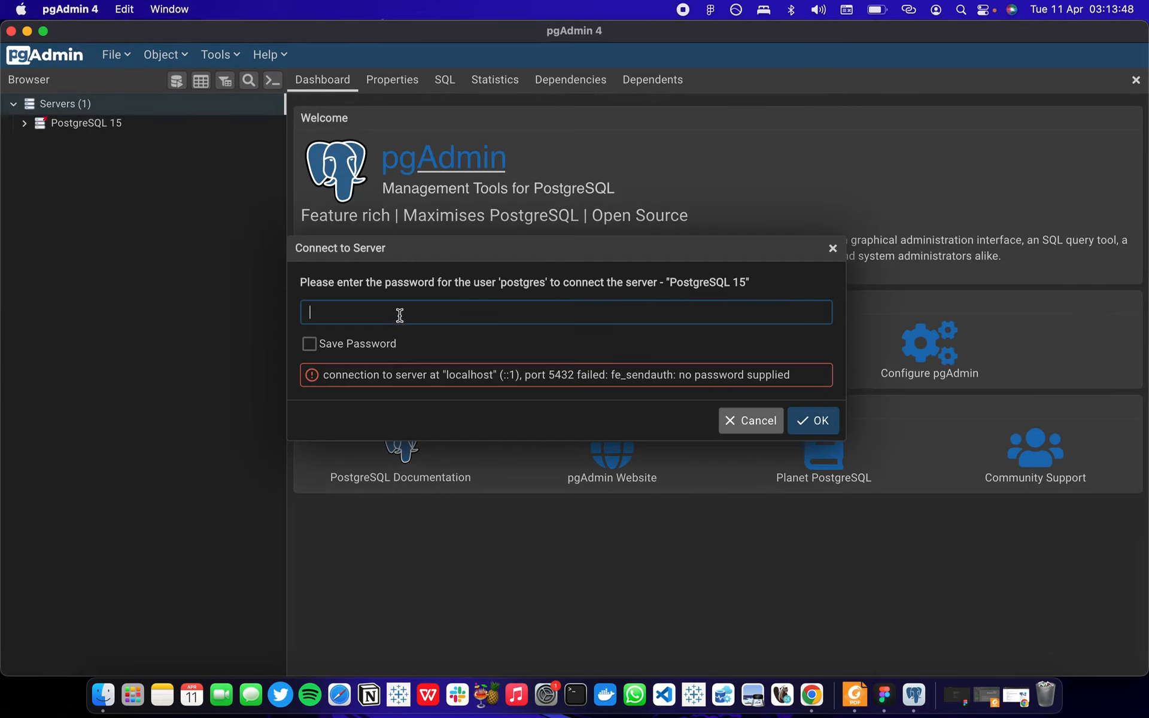
text(•••••••••)
click(819, 413)
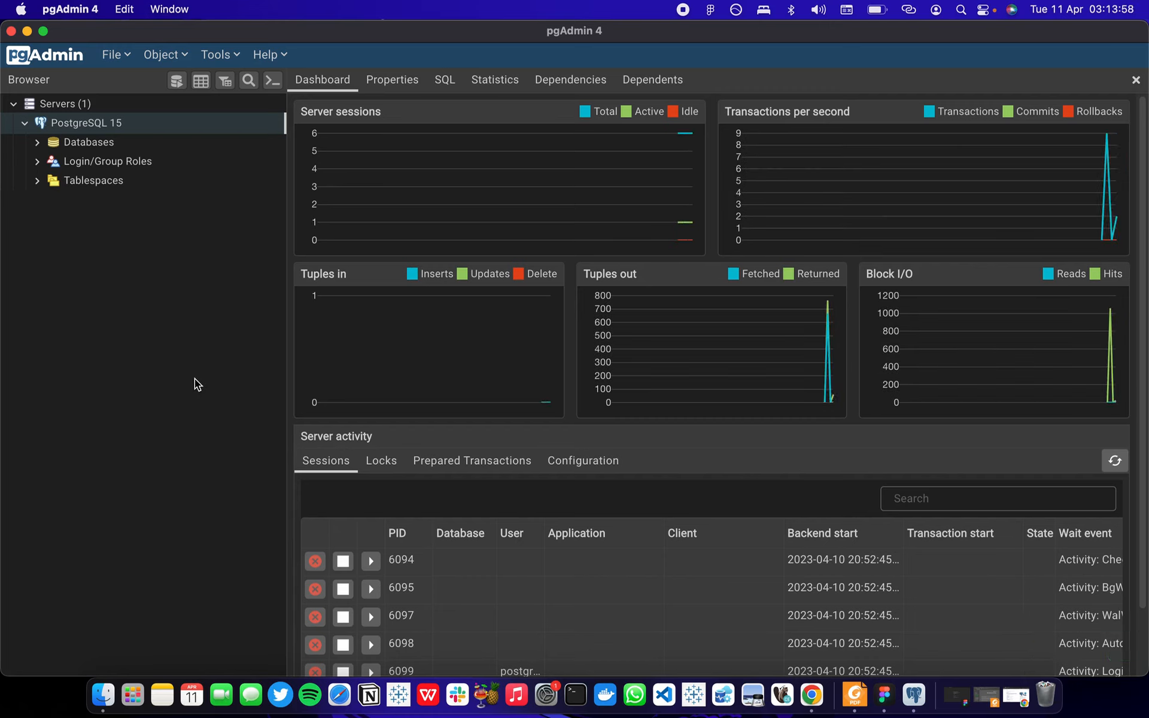
View the postgres database under the PostgreSQL 15 server's databases, then minimise the pgAdmin window.
click(38, 142)
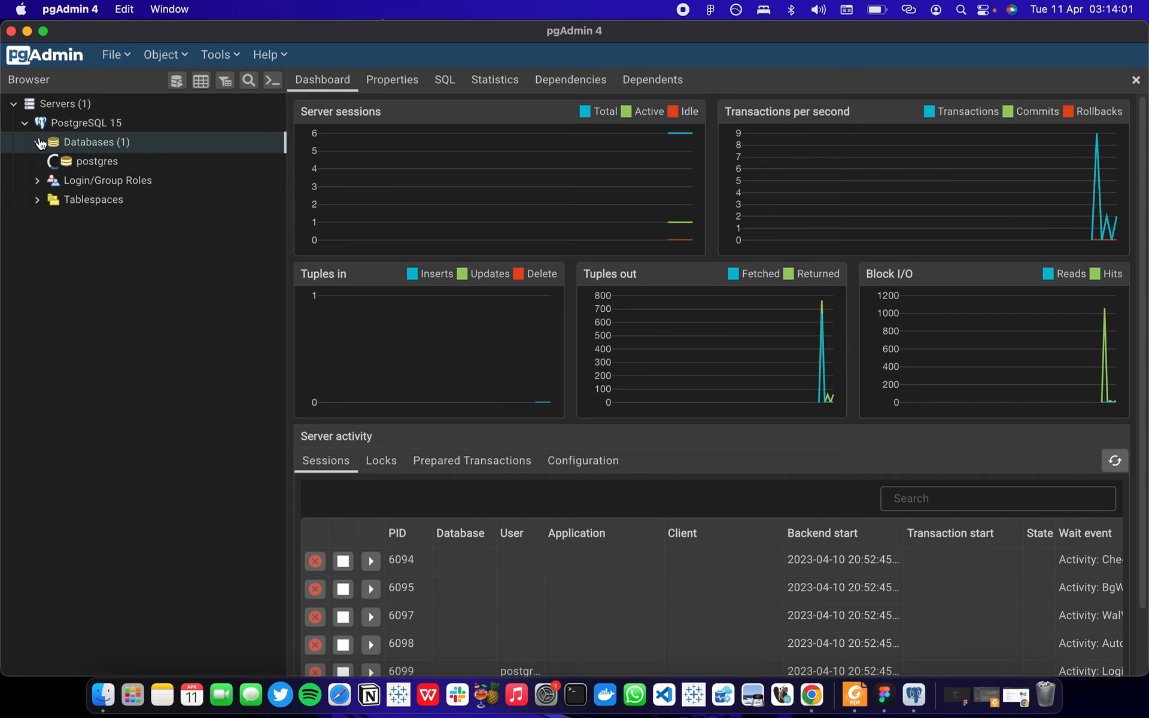
double_click(68, 165)
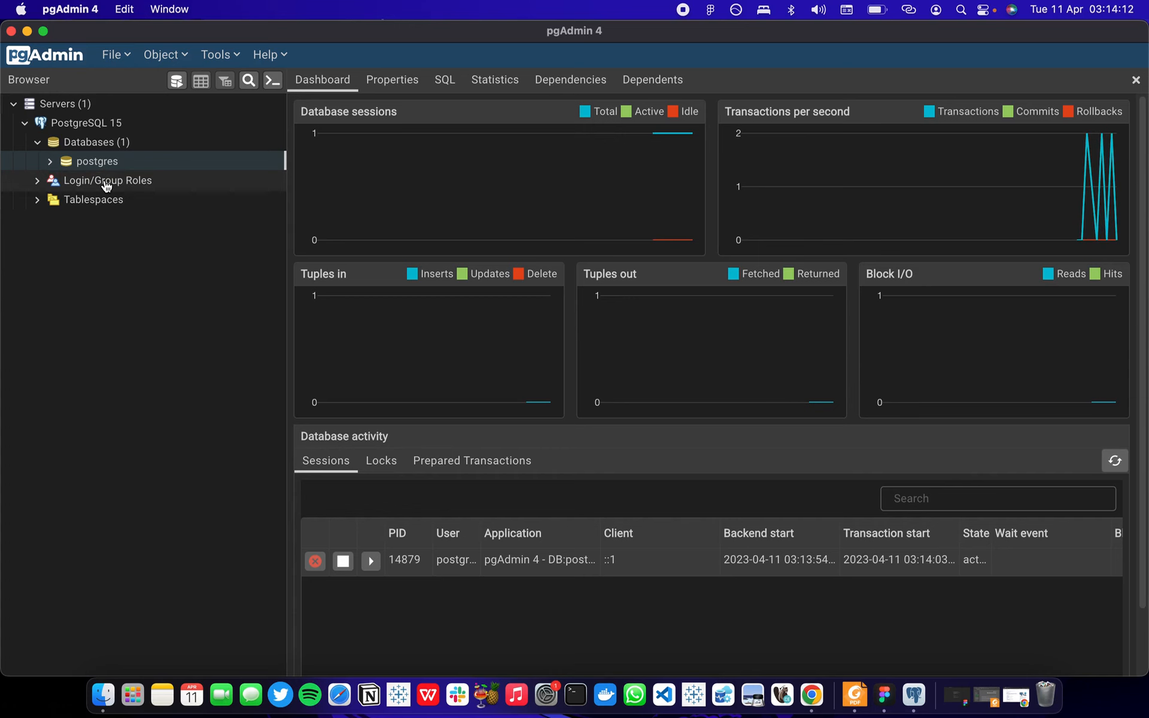
click(28, 32)
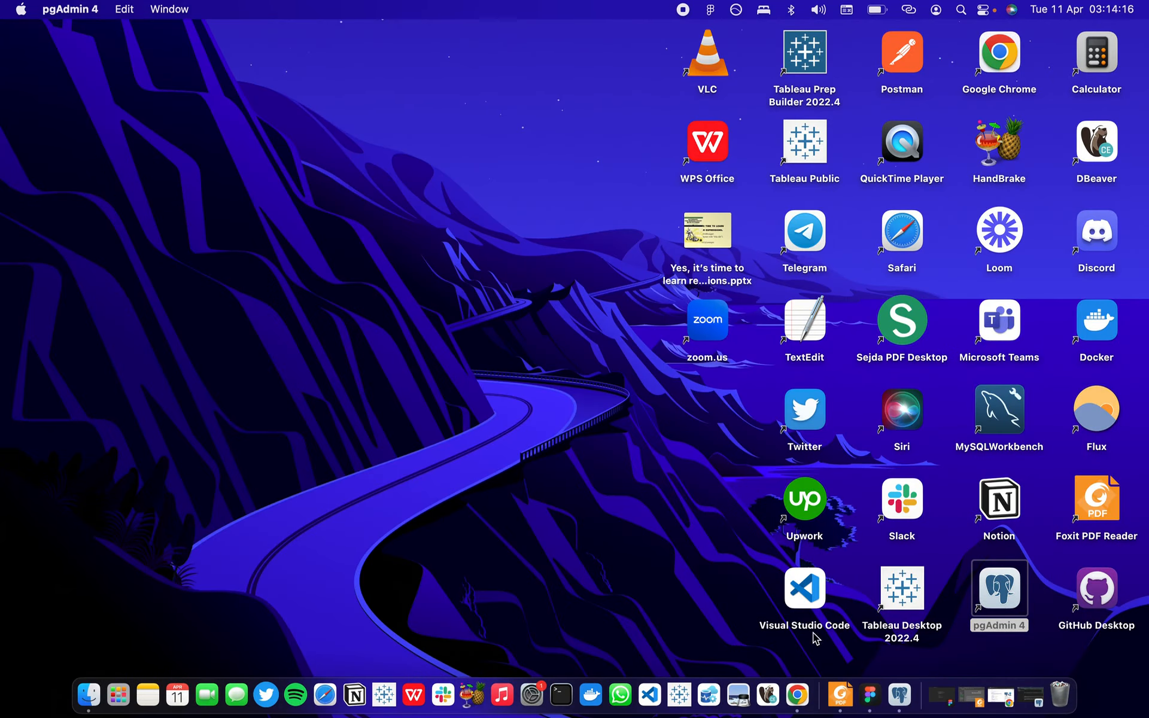
Switch to Chrome and open the macOS packages page in the downloads section of the PostgreSQL website.
click(797, 695)
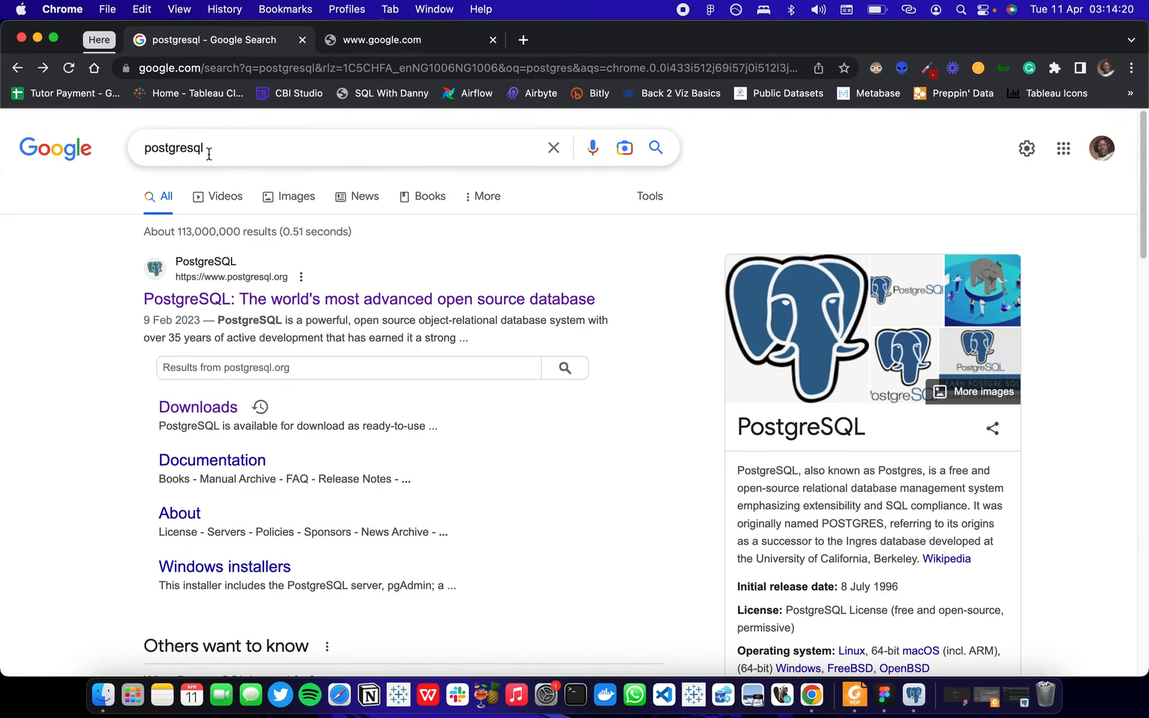
click(267, 301)
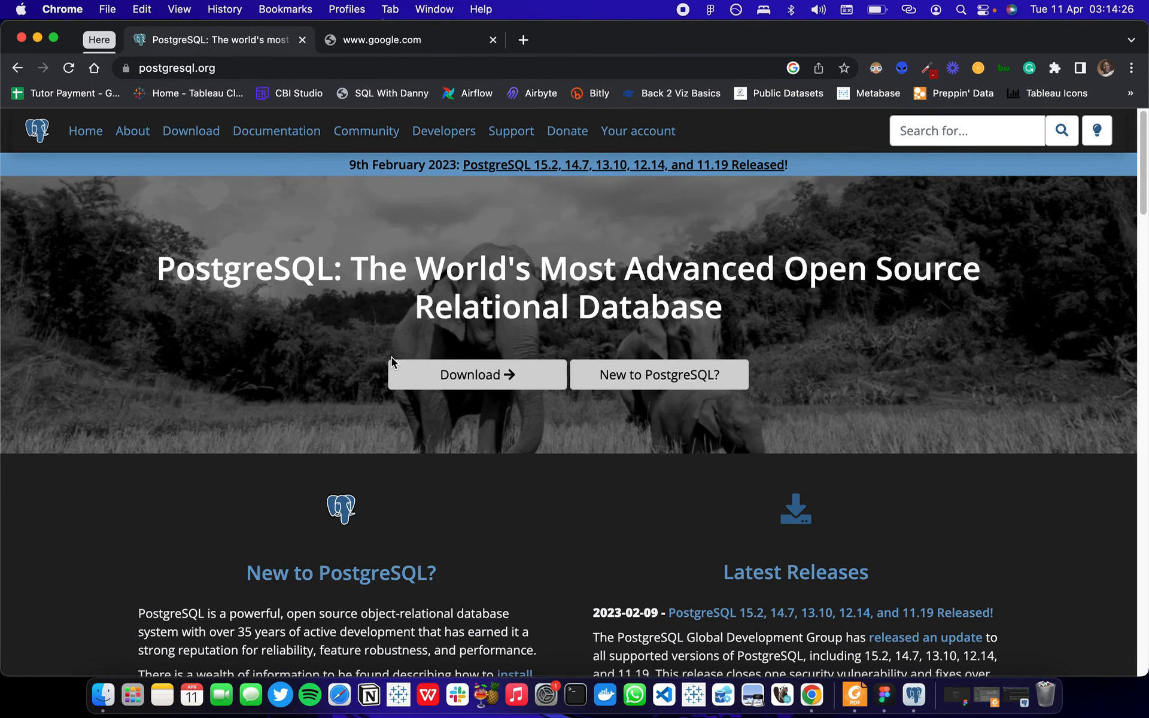
click(452, 377)
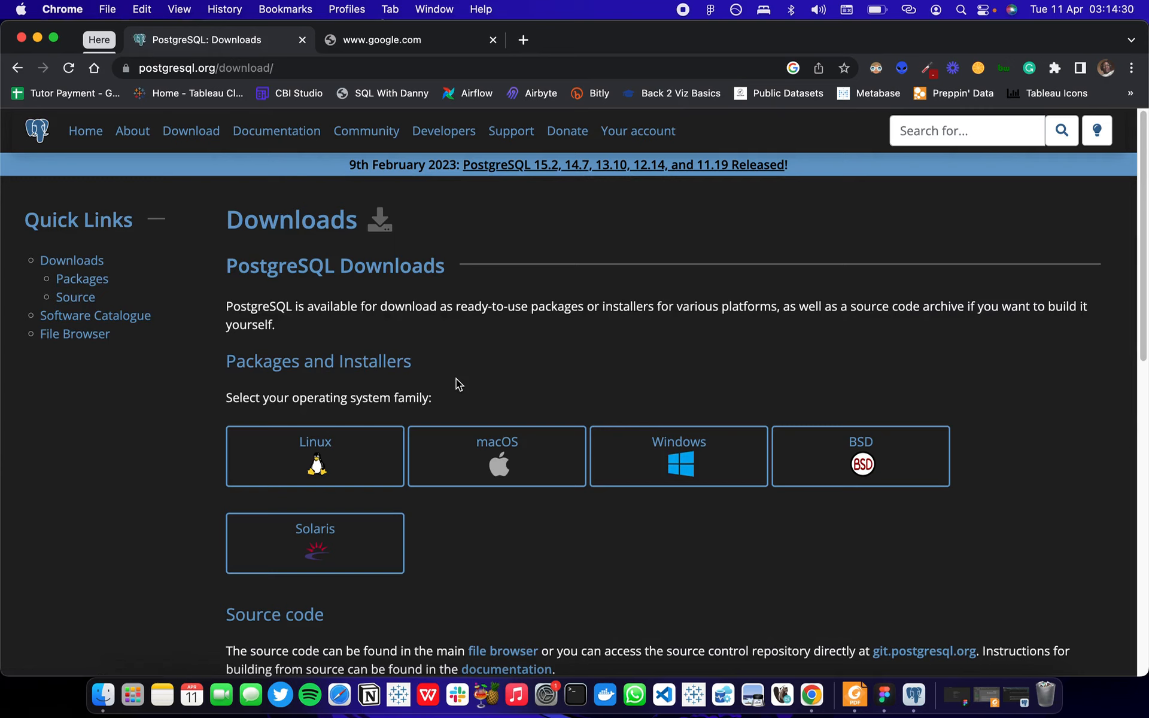
click(497, 456)
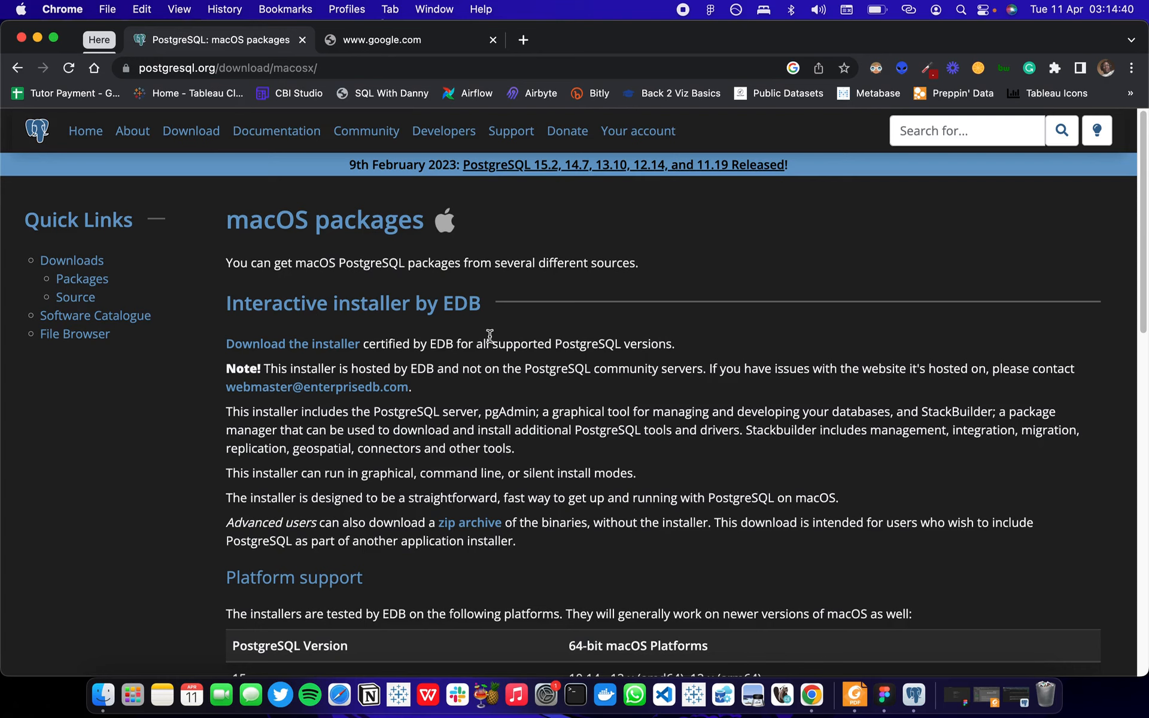
Review the macOS package sources and open EDB's installer download page to view the available PostgreSQL versions.
scroll(490, 336, down, 6)
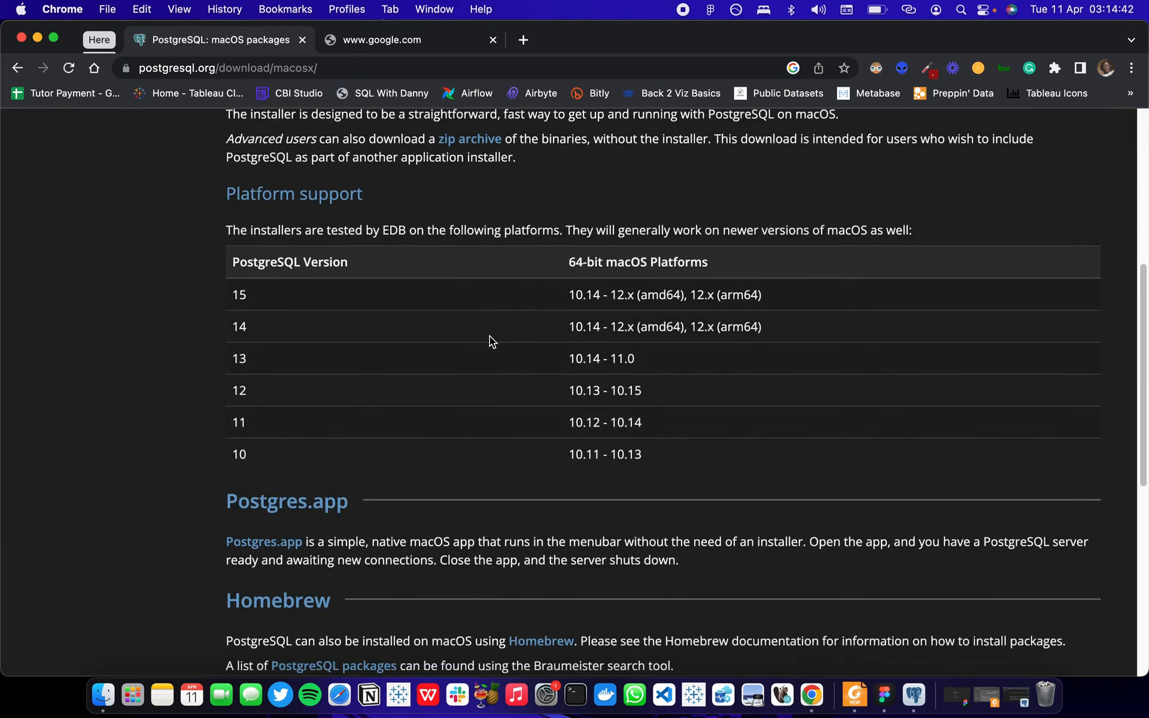
scroll(490, 335, down, 4)
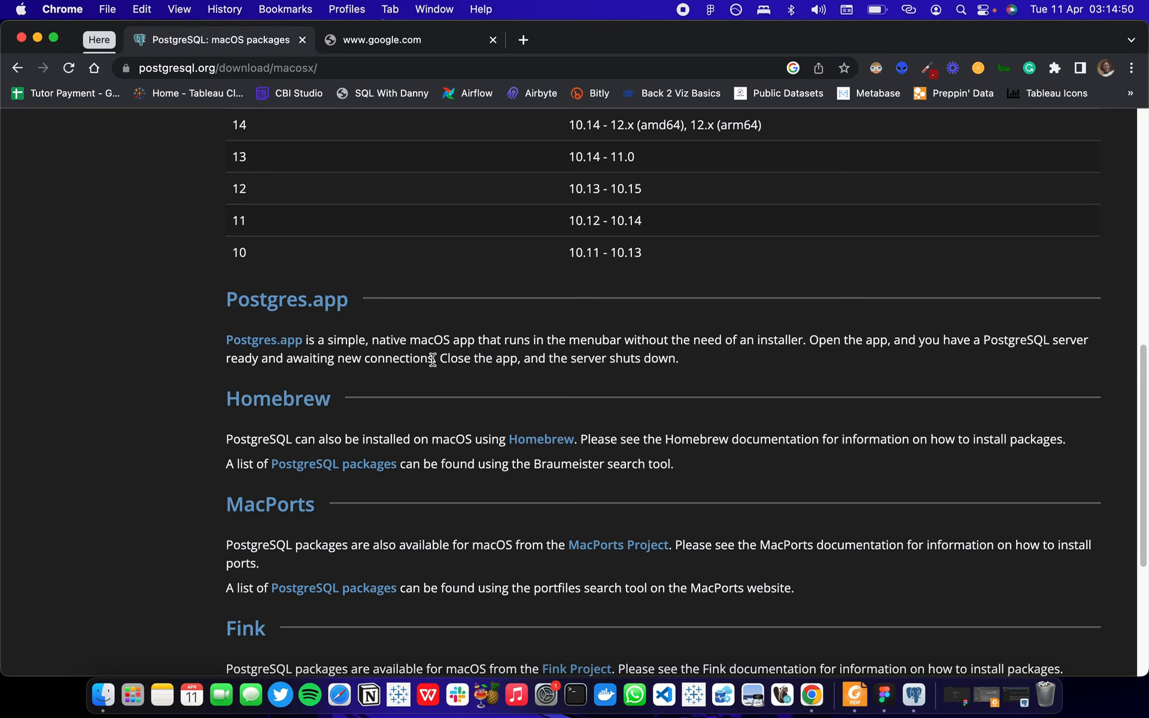
scroll(433, 360, down, 2)
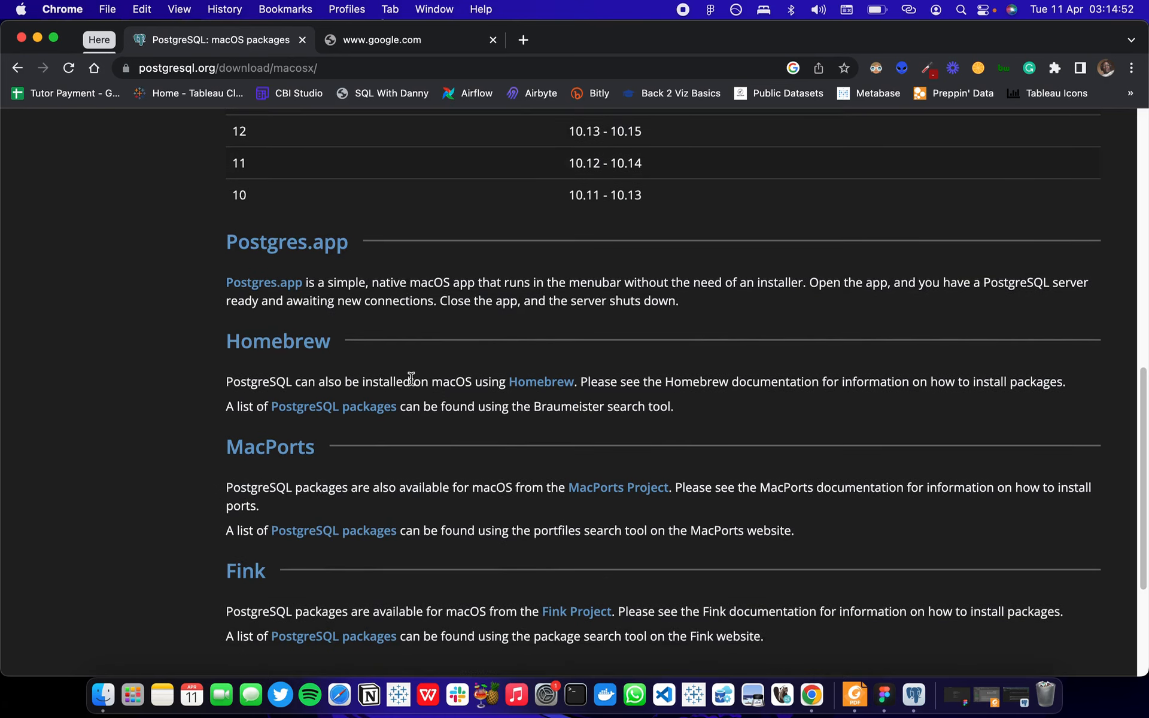
scroll(411, 379, down, 6)
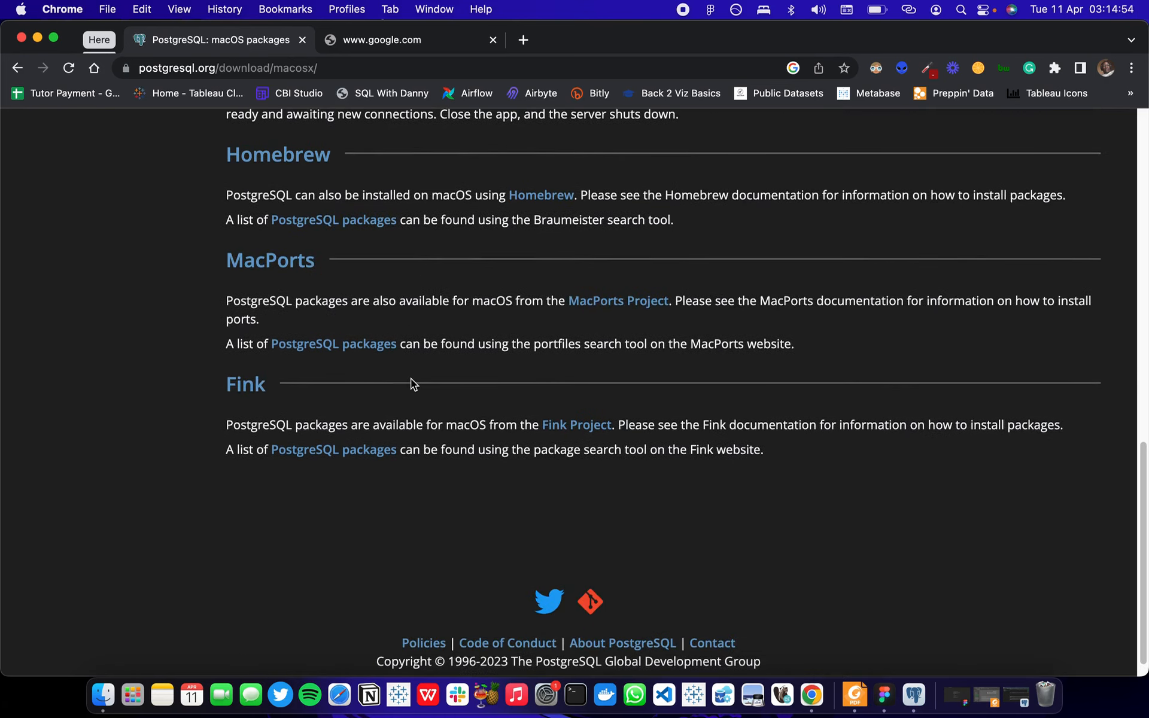
scroll(411, 378, up, 20)
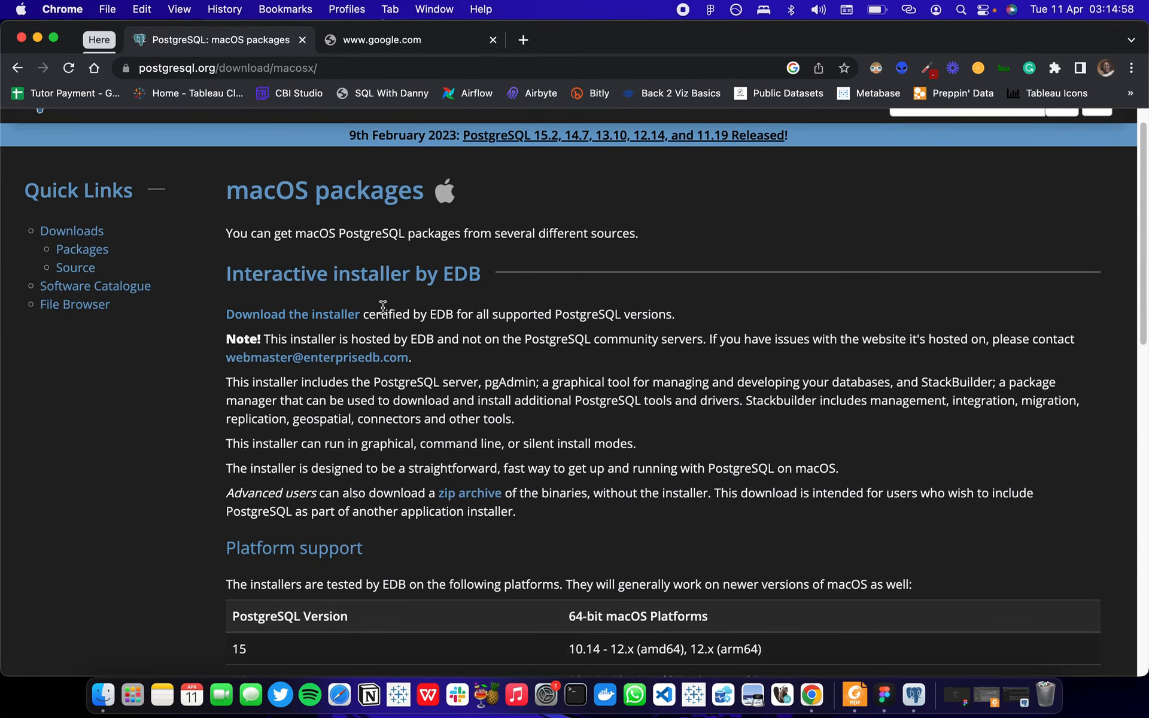
click(328, 321)
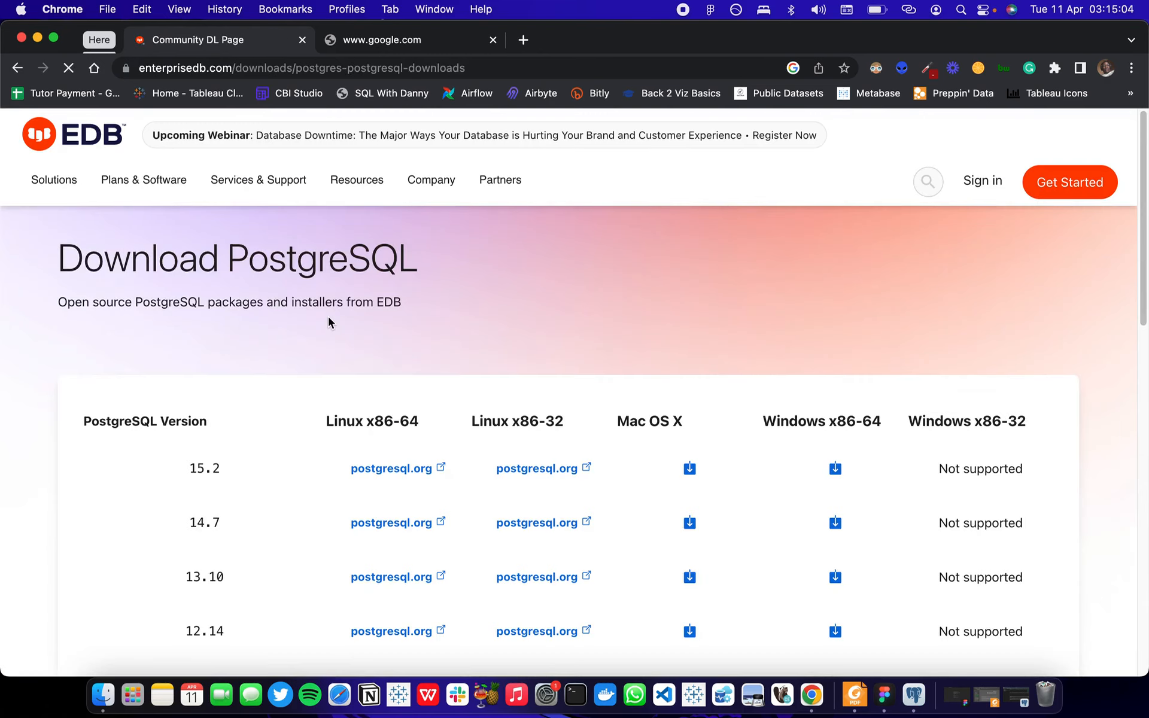
scroll(329, 322, down, 3)
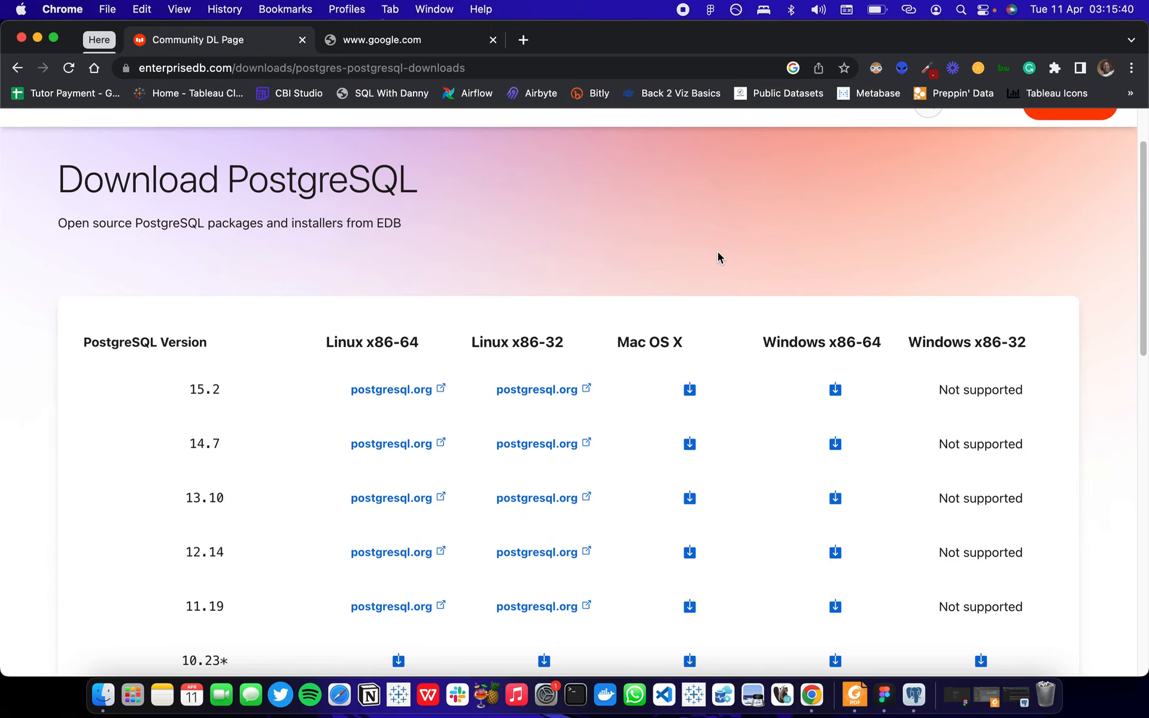
Switch to Finder, open postgresql-15.2-1-osx.dmg from the Downloads folder, and launch the postgresql-15.2-1-osx installer.
click(103, 696)
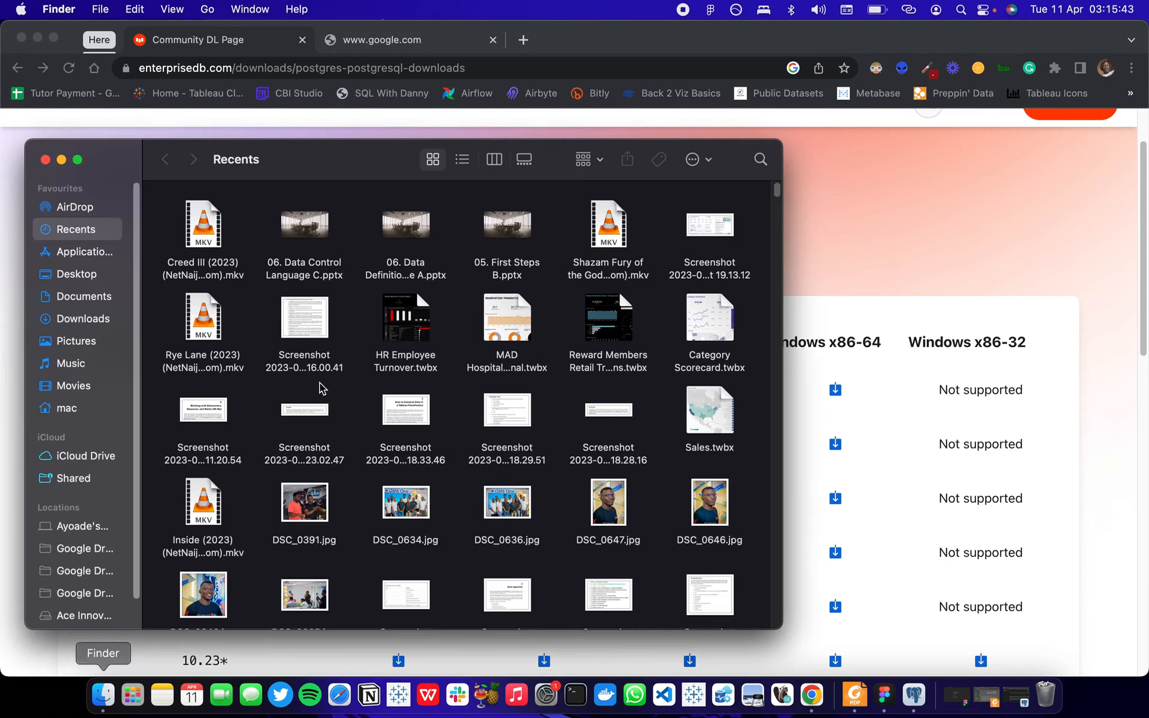
click(88, 320)
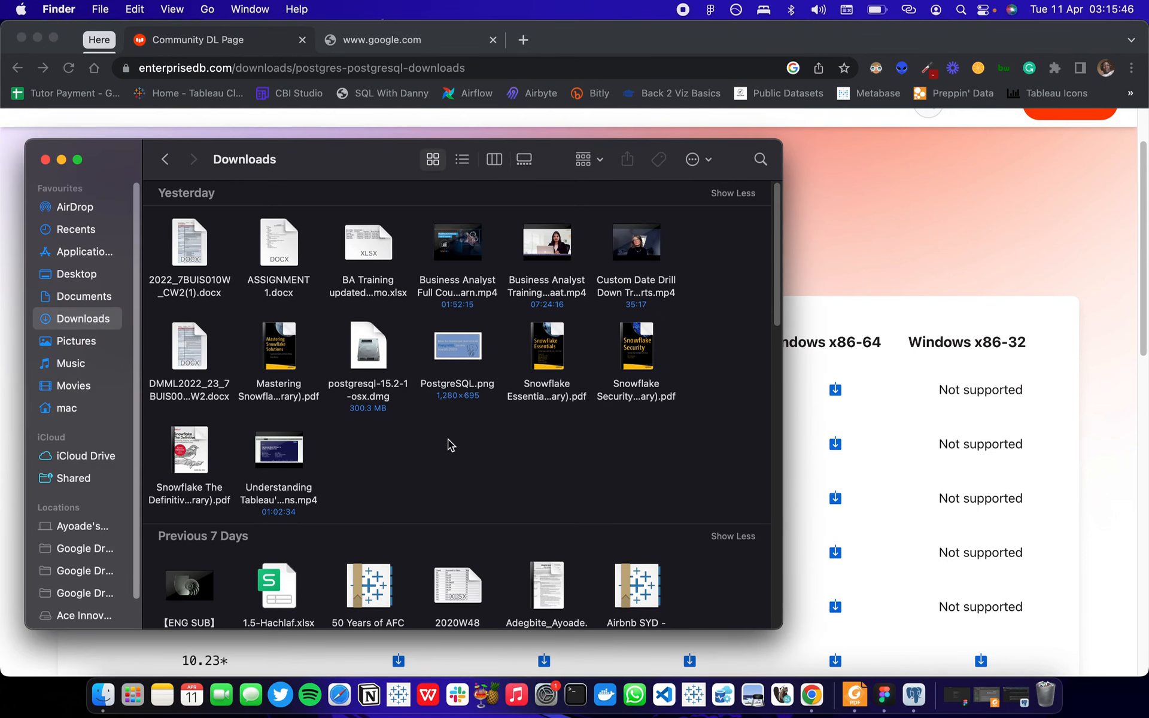
click(372, 355)
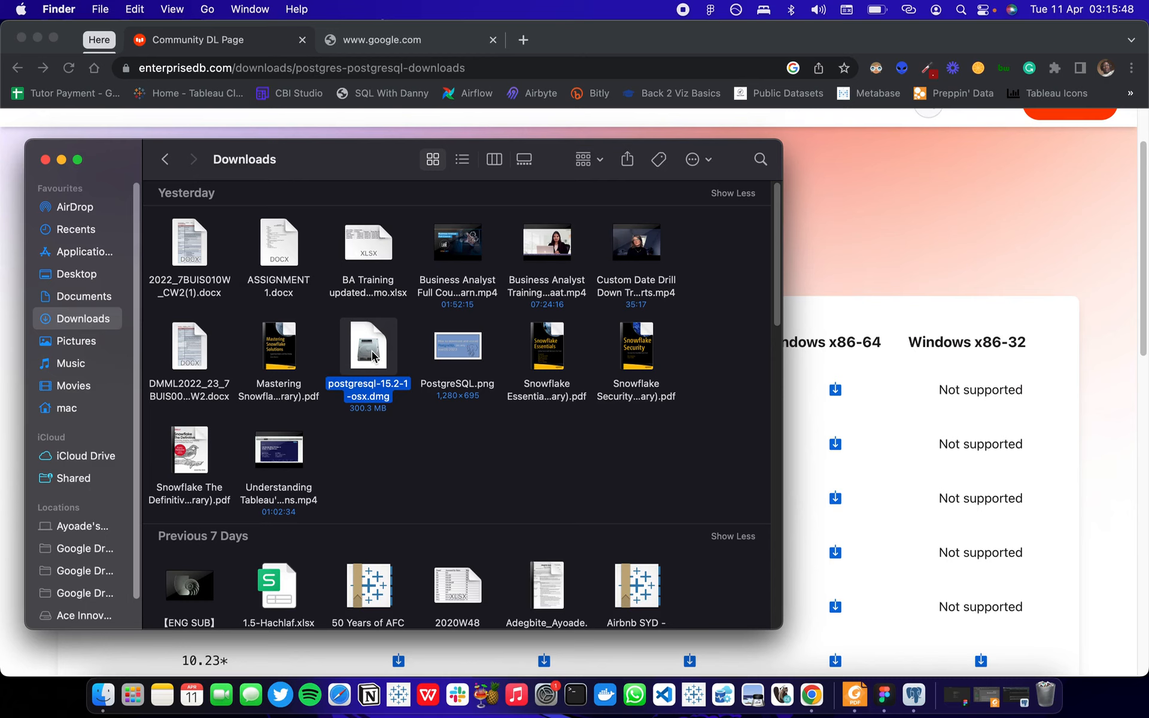
double_click(373, 355)
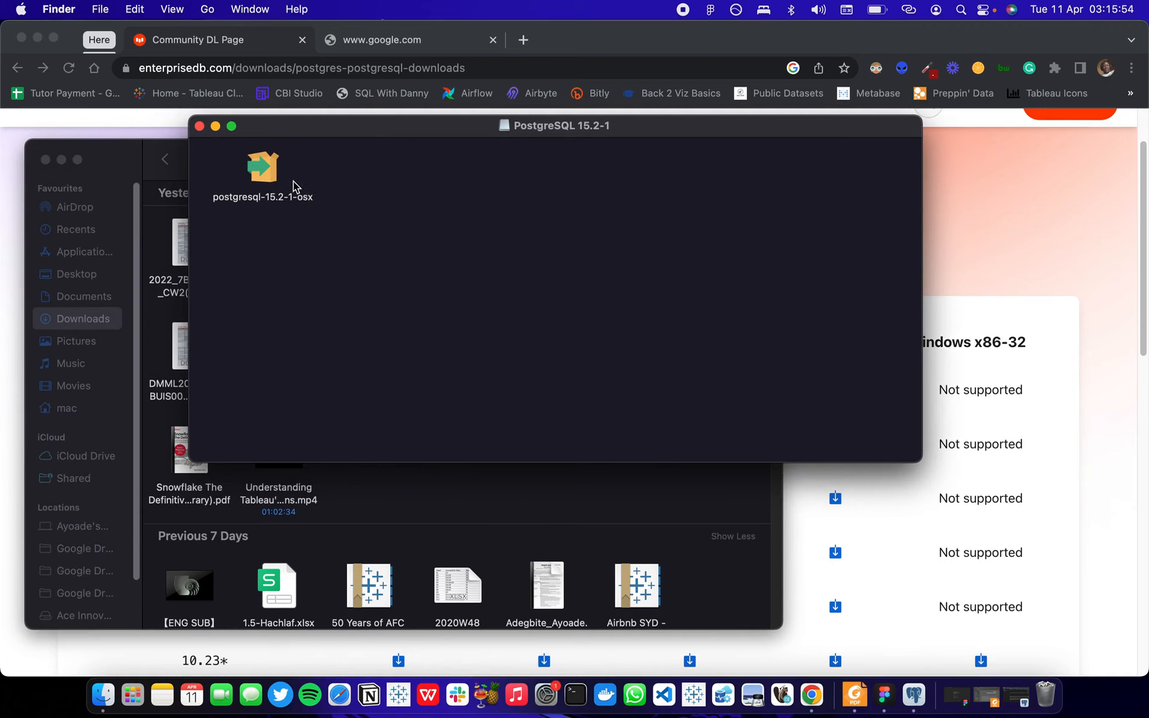
double_click(264, 170)
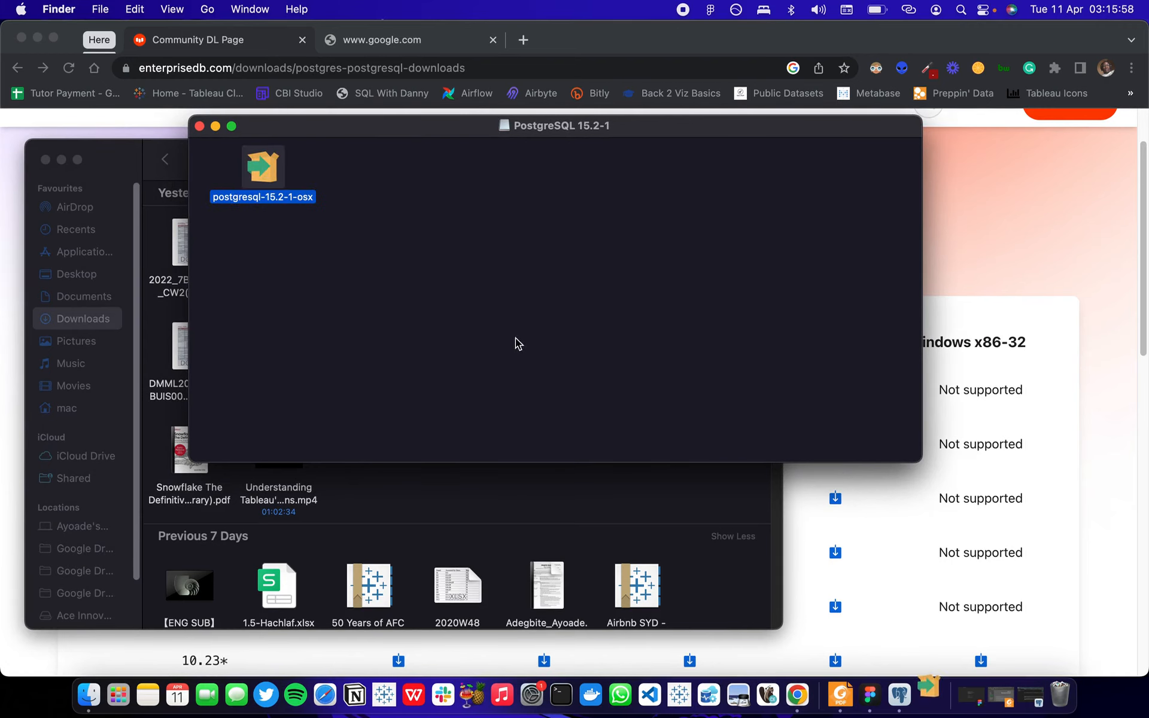
Authorize the installer with the account password and bring the PostgreSQL setup wizard to the front.
text(••••••••)
key(Return)
click(1035, 248)
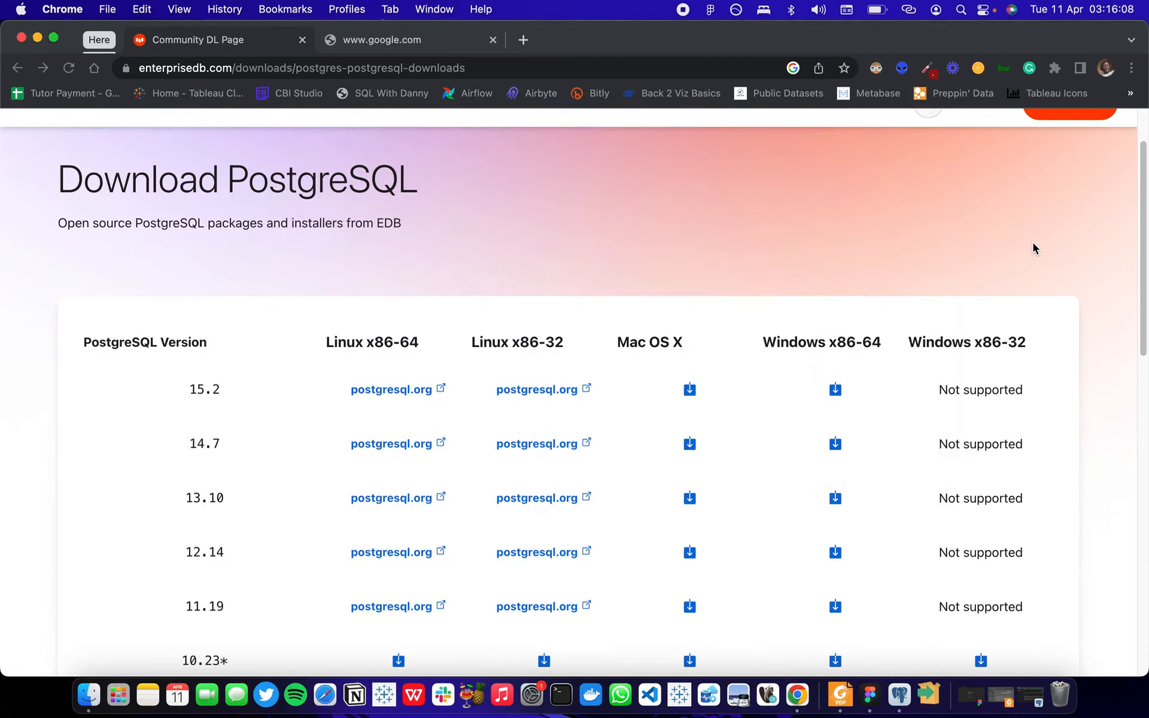
click(929, 699)
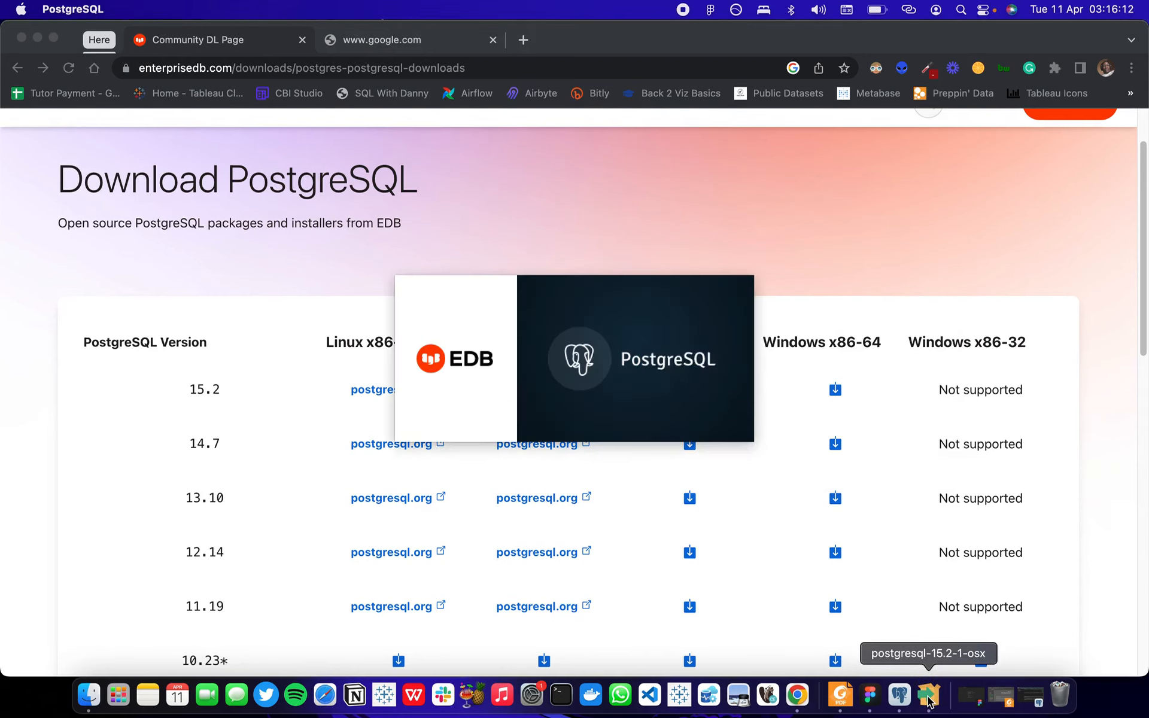
click(928, 697)
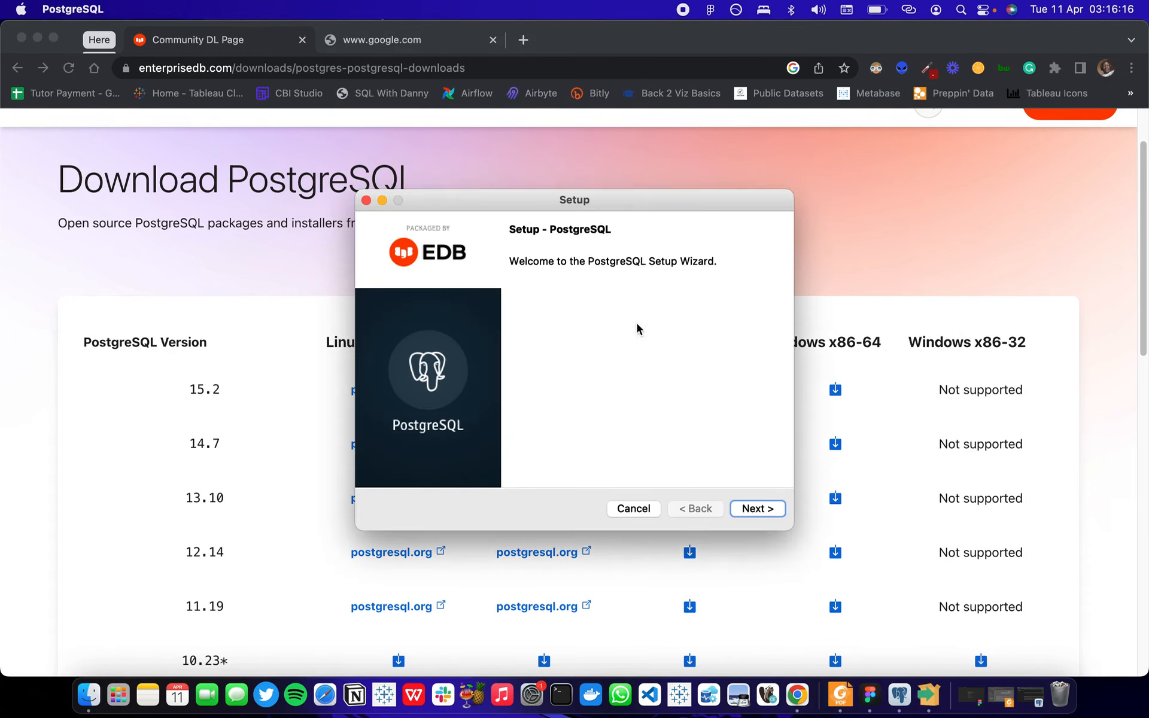
Exclude Stack Builder from the components to install and proceed past the component selection.
click(757, 508)
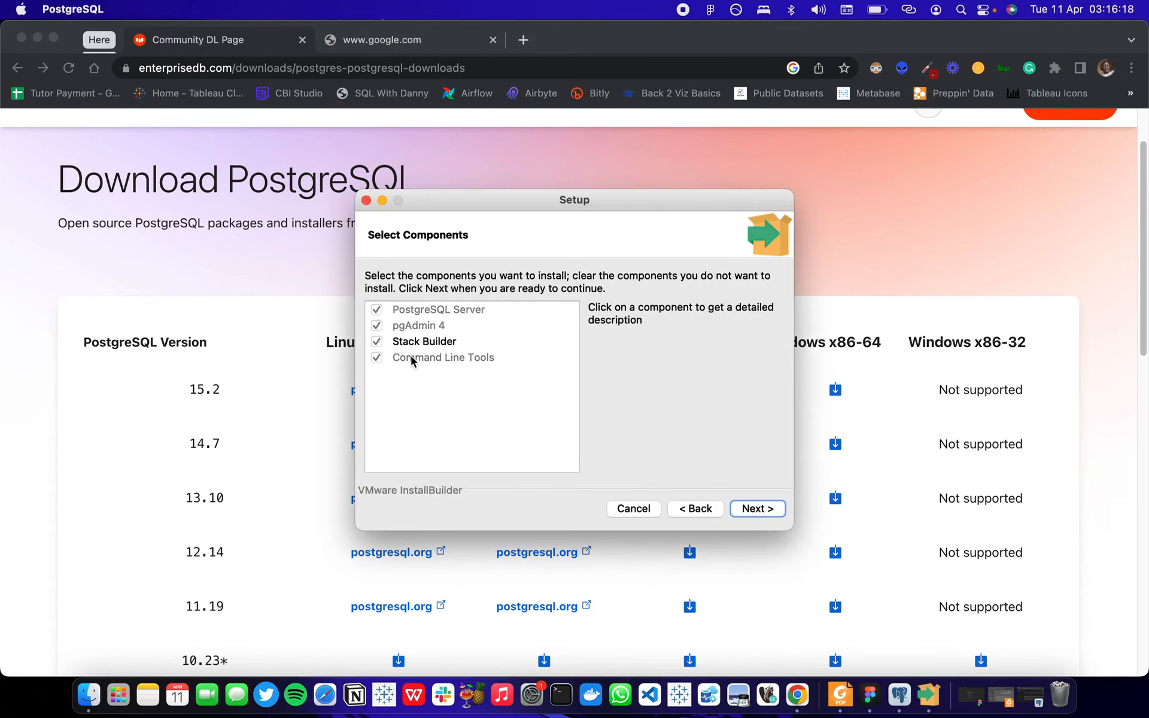
click(378, 344)
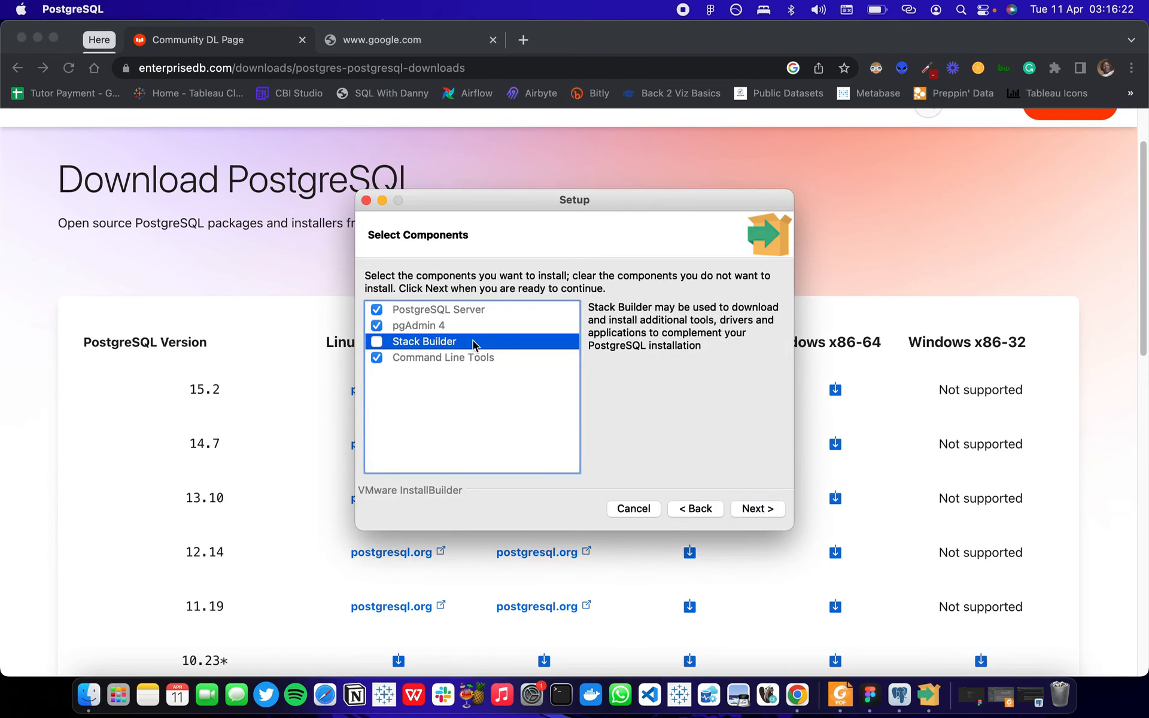
click(753, 510)
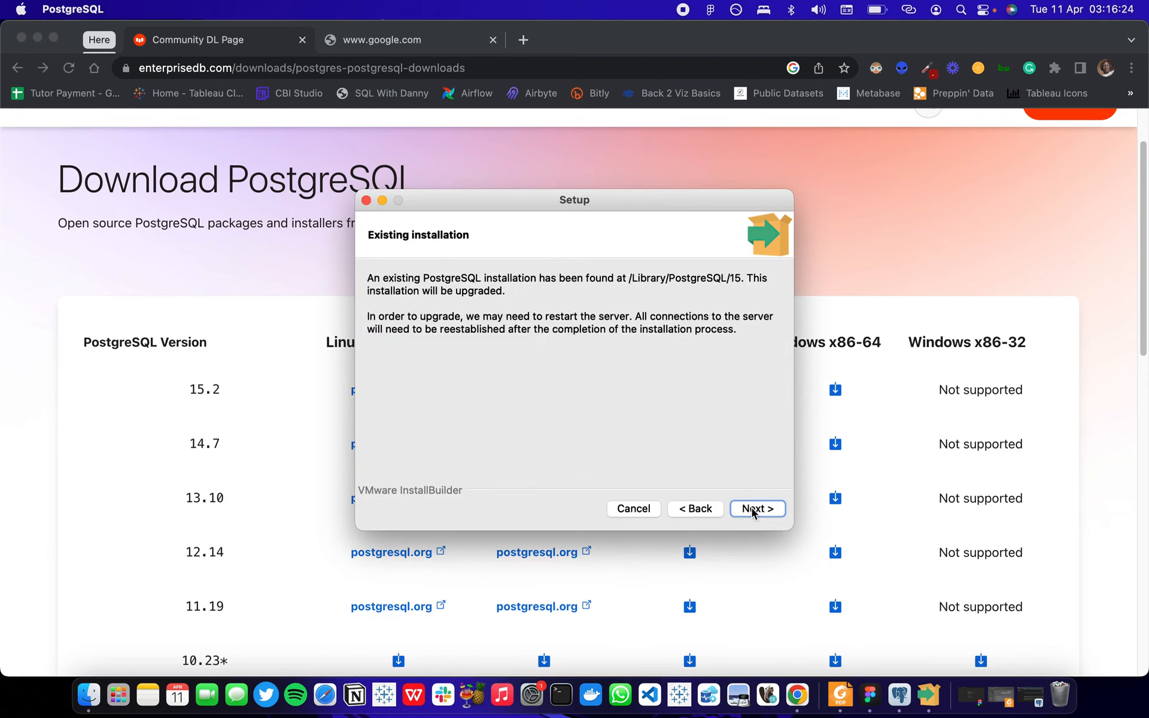
Run the upgrade of the existing PostgreSQL installation, dismissing the pgAdmin shutdown warning, and finish the setup wizard.
click(755, 509)
click(753, 510)
click(753, 510)
click(753, 510)
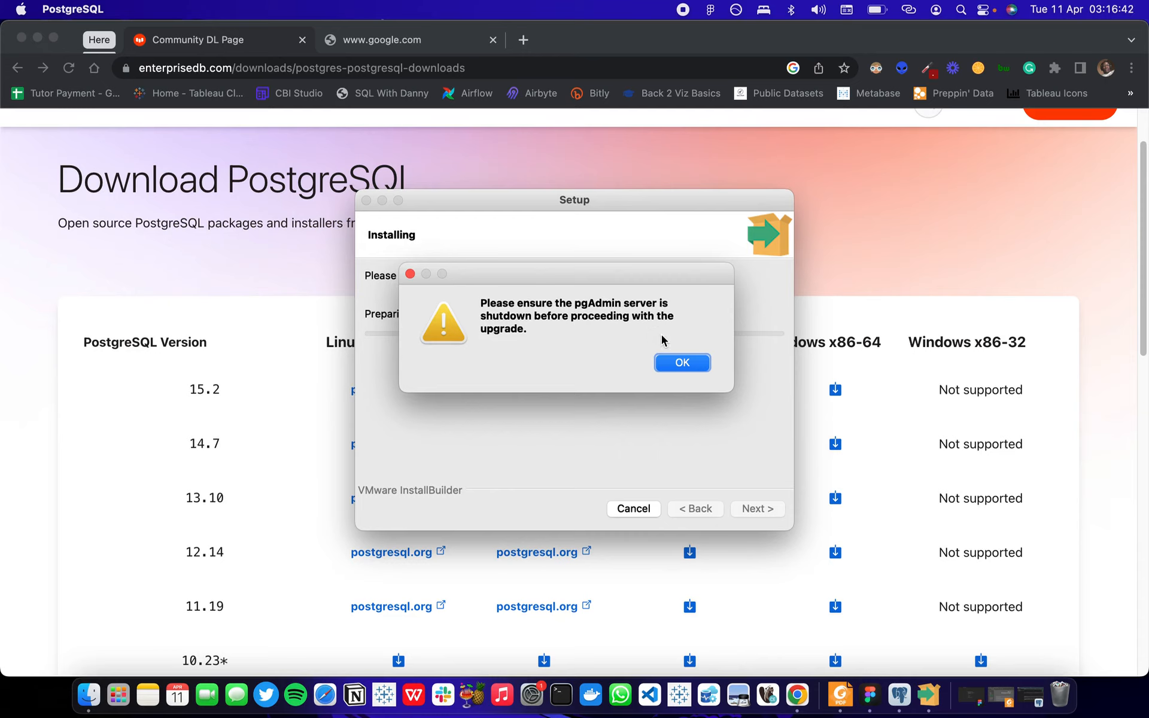
click(411, 274)
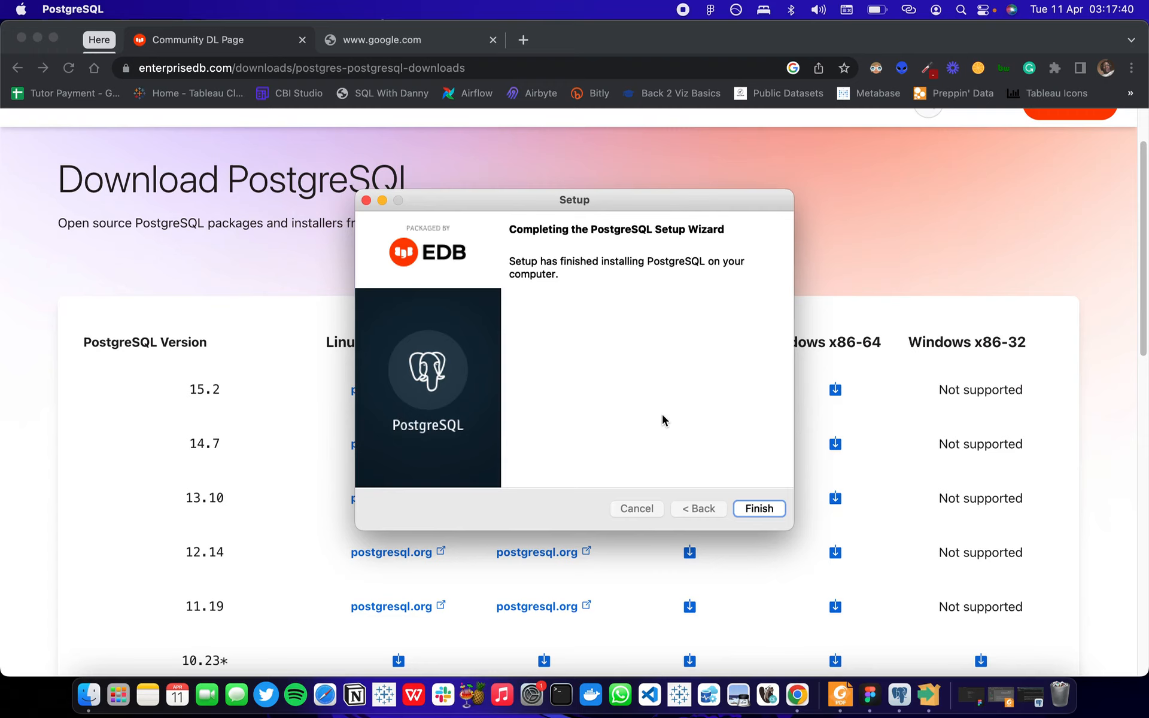
click(761, 509)
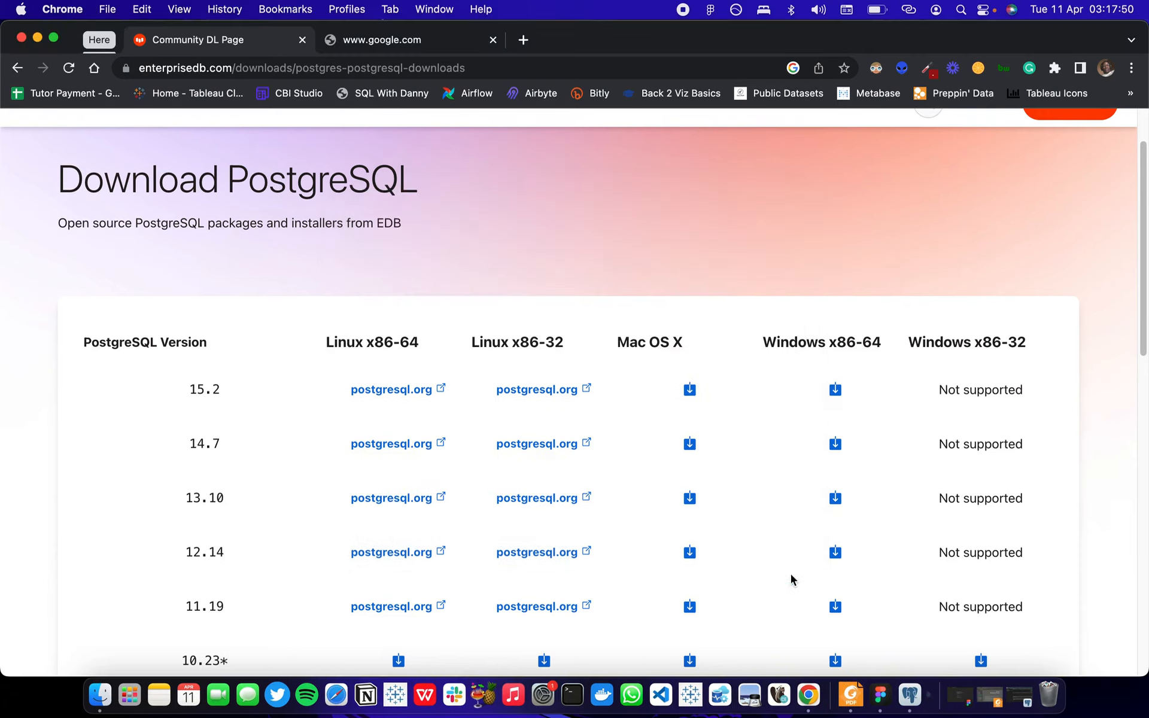
Switch to pgAdmin 4, close it while leaving the unsaved changes, and relaunch it.
click(922, 698)
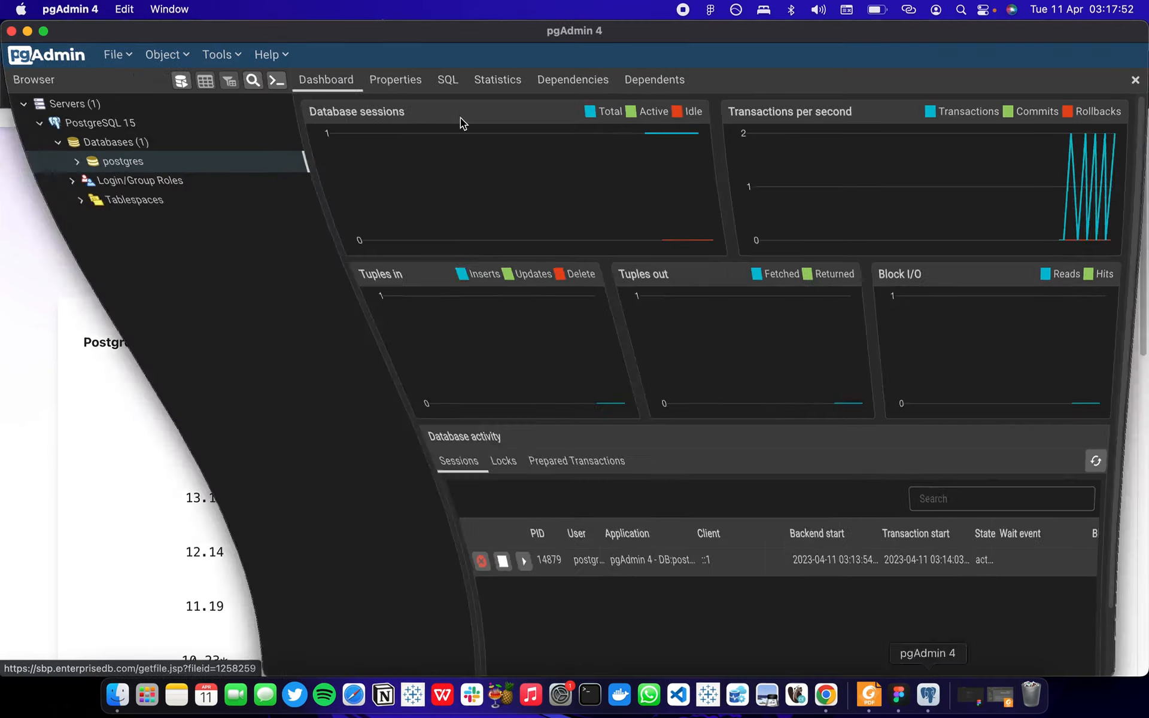
click(11, 31)
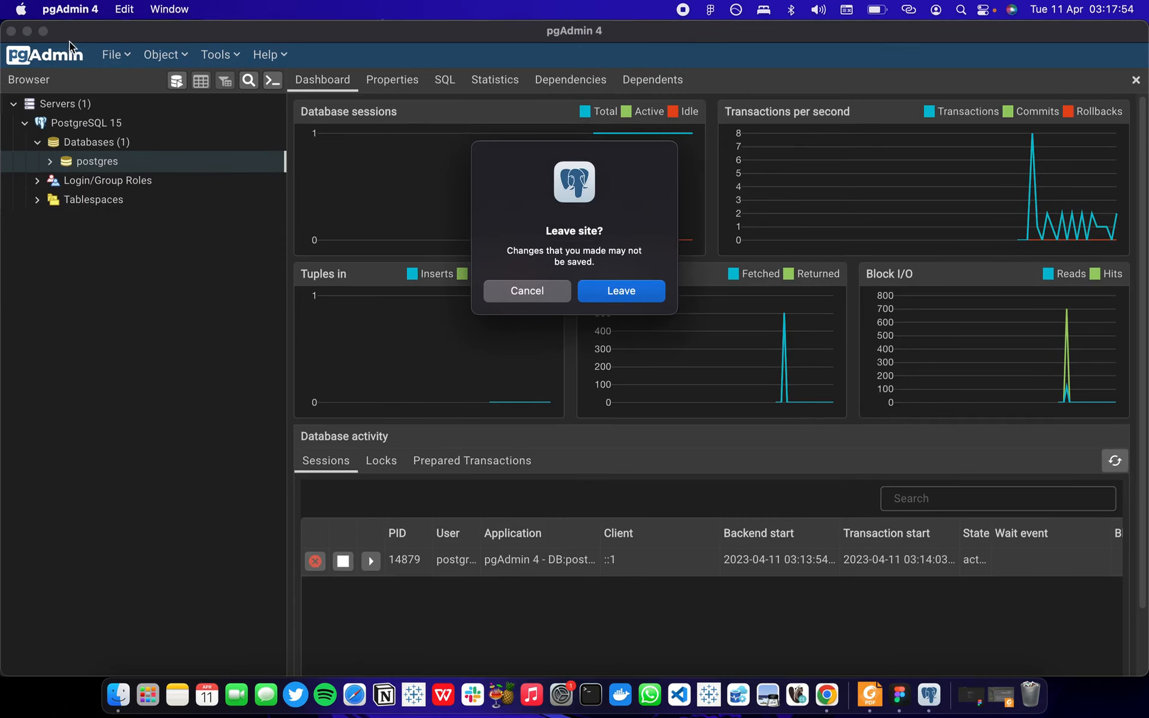
click(610, 290)
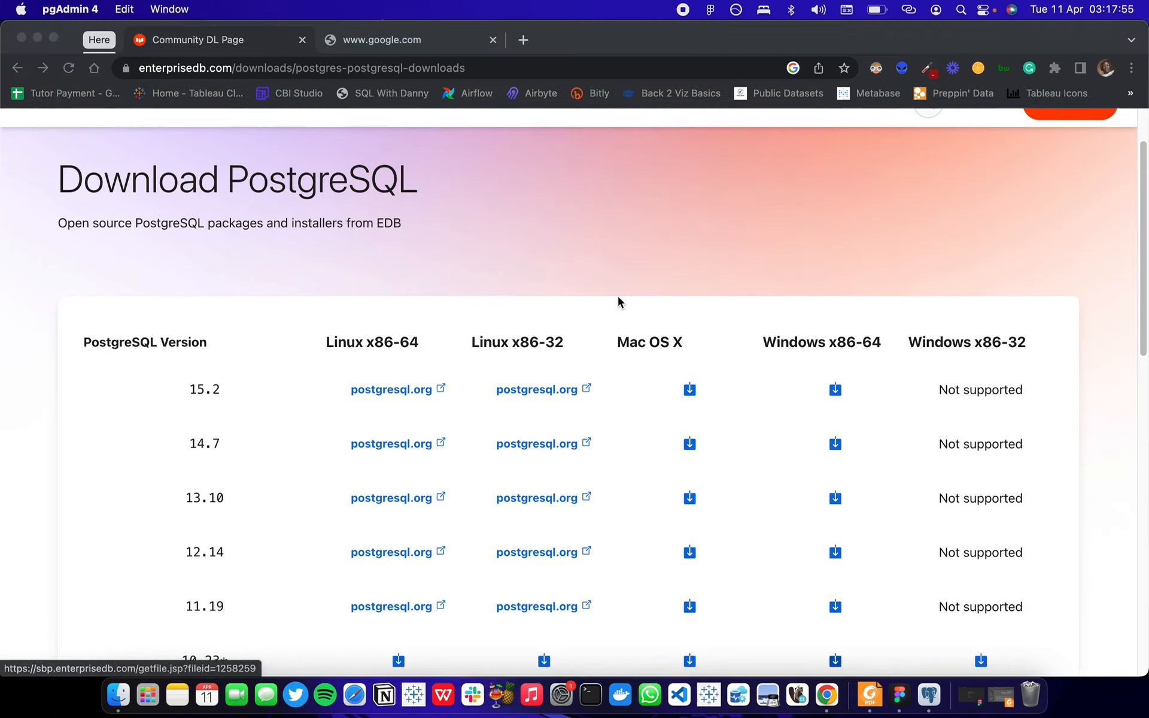
click(937, 703)
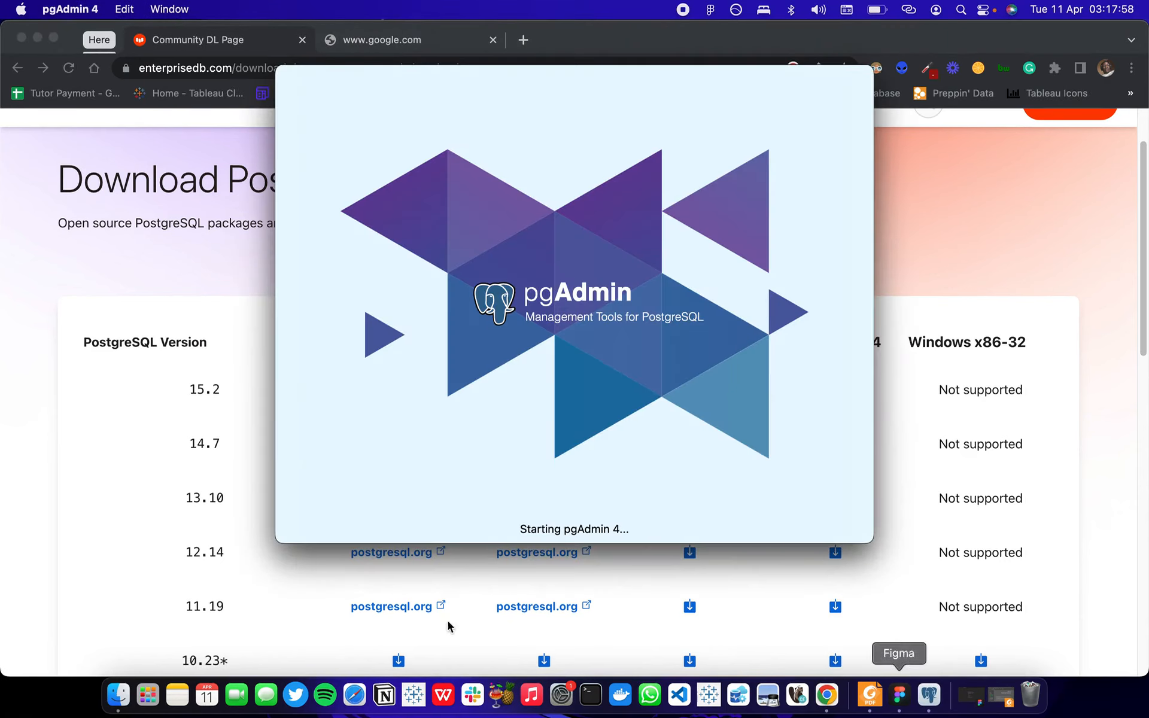
Look through the installed apps and the PostgreSQL 15 folder, launch SQL Shell (psql), and allow it to control Terminal.
click(148, 696)
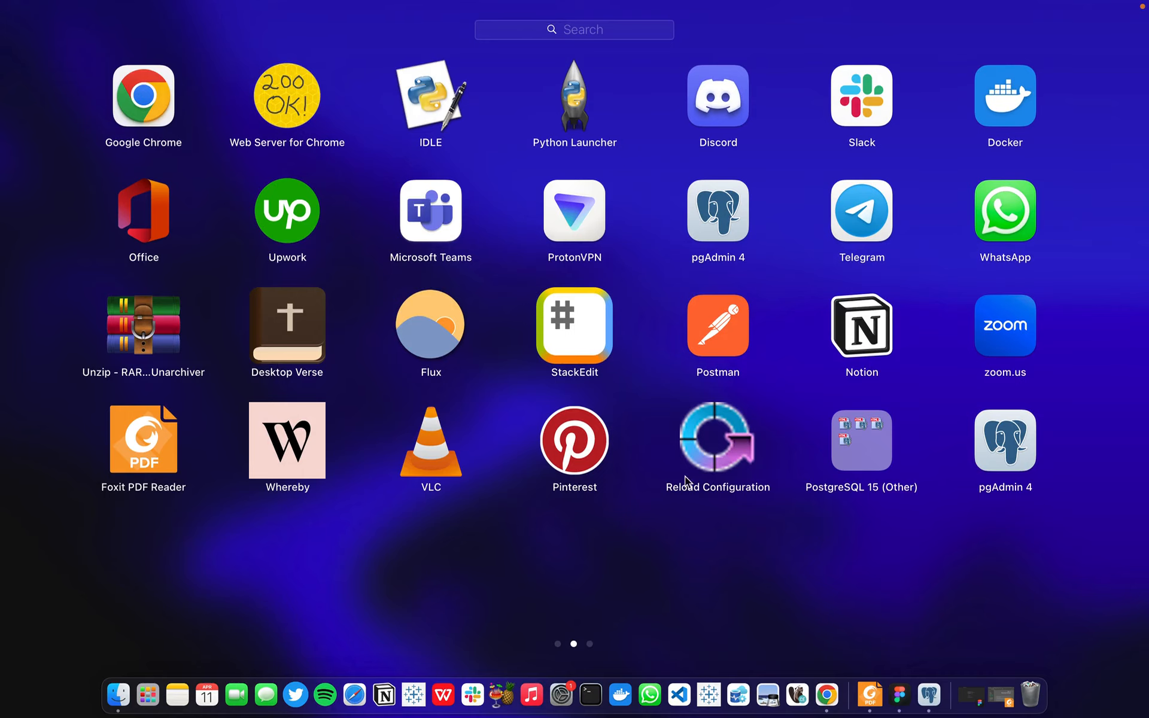
click(862, 464)
click(593, 513)
scroll(702, 519, left, 3)
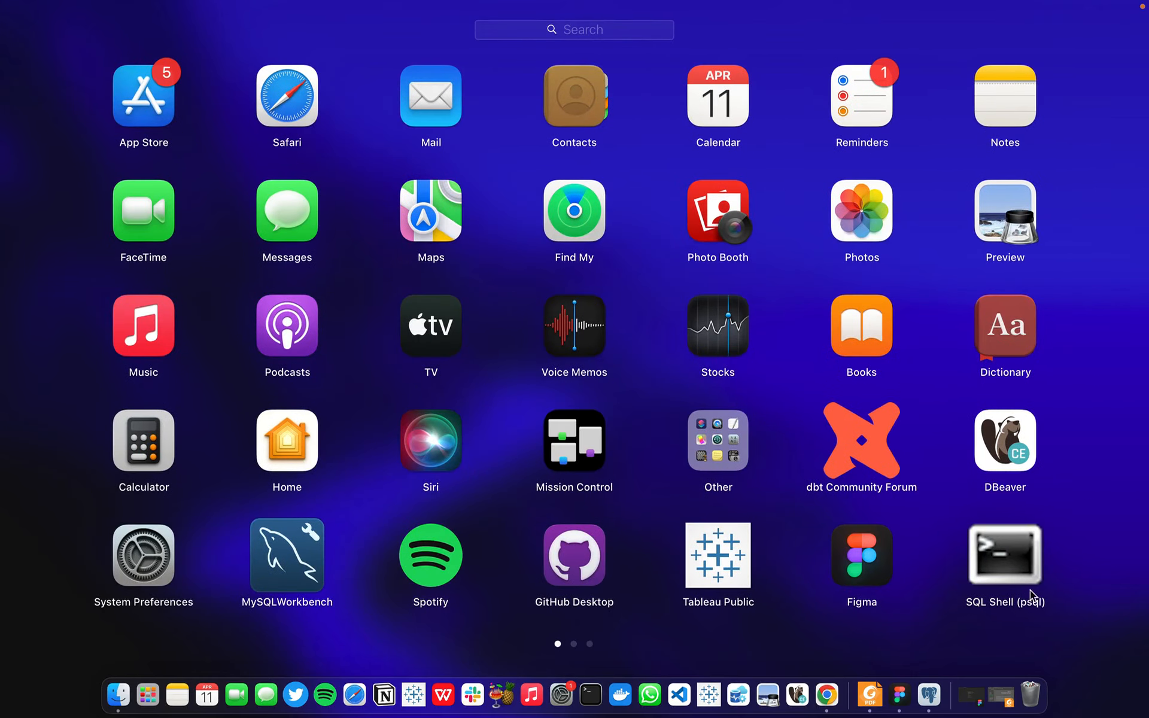
click(1004, 559)
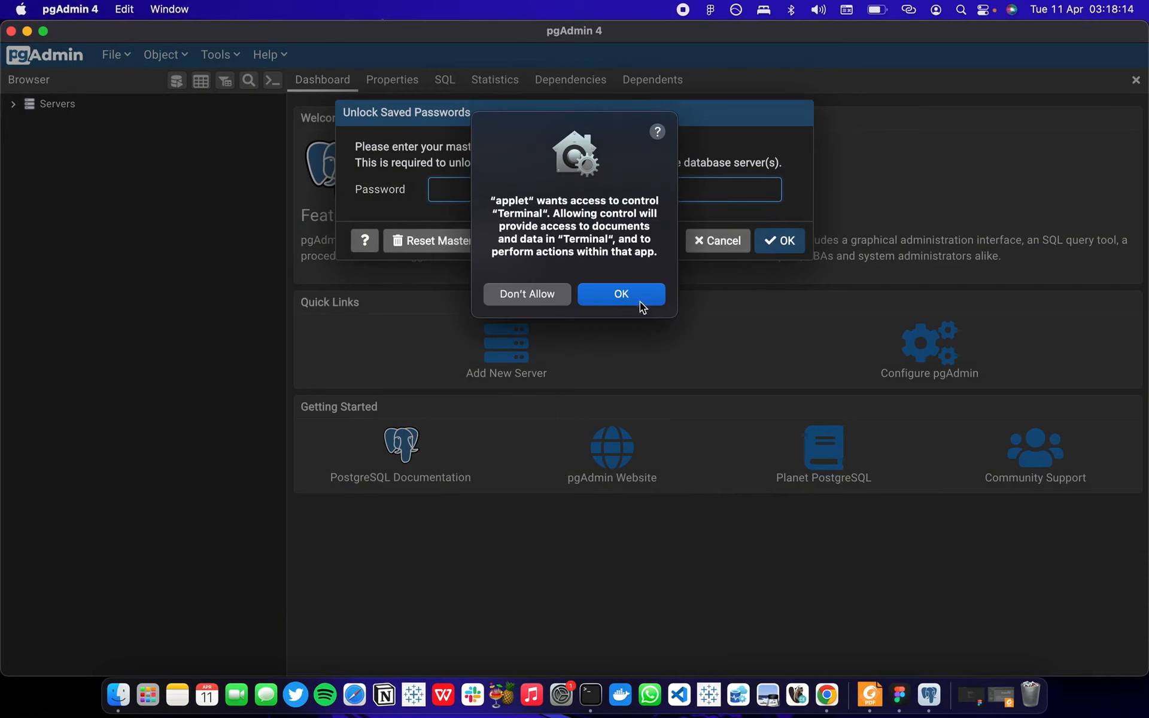
click(640, 301)
Unlock the saved passwords in pgAdmin by entering the master password.
text(••)
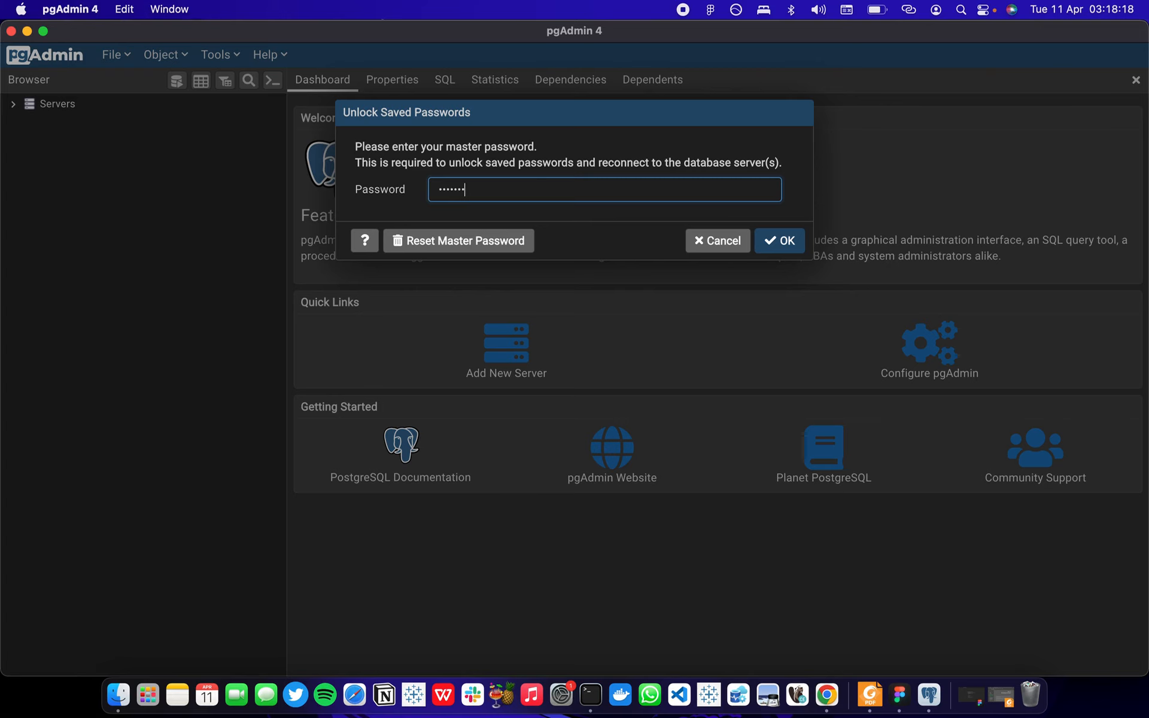
text(••••••)
click(779, 241)
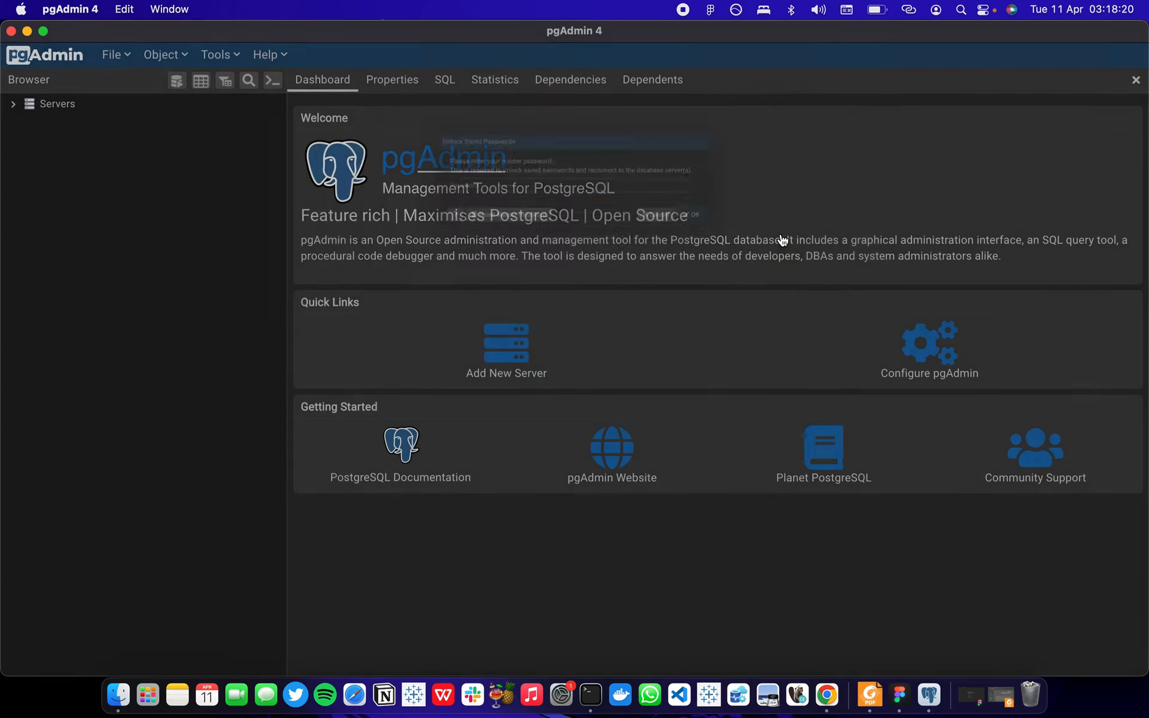
Expand the server list and connect to the PostgreSQL 15 server with the postgres user's password.
click(14, 105)
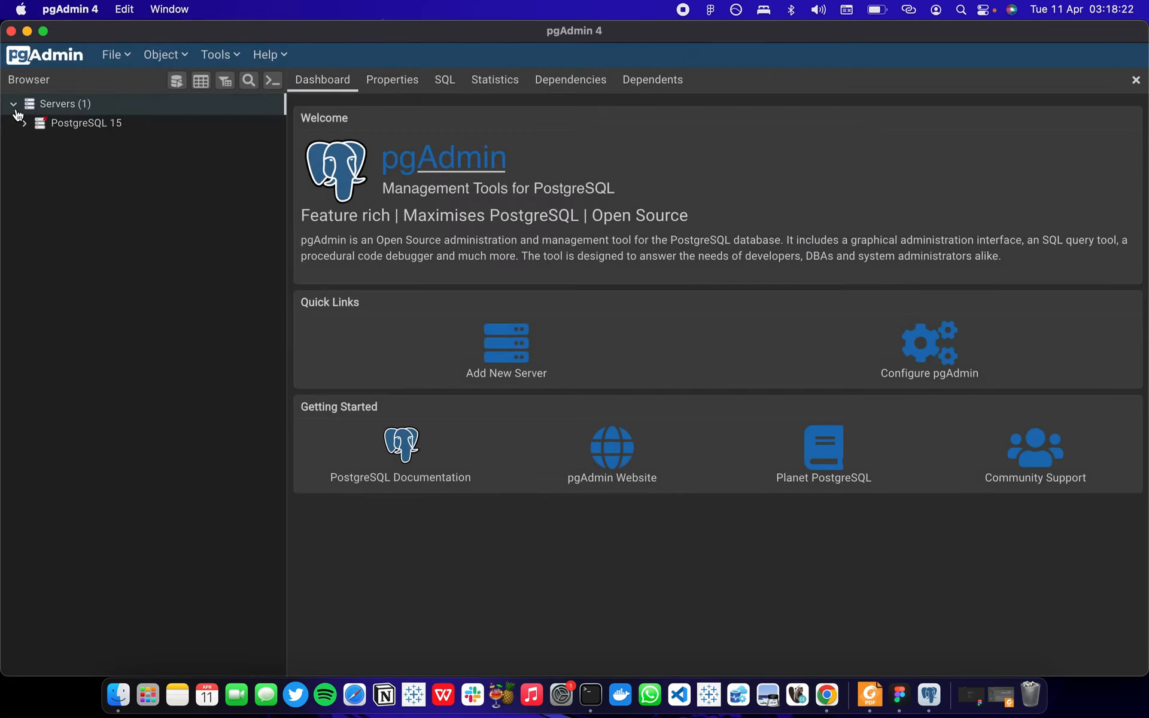
text(••)
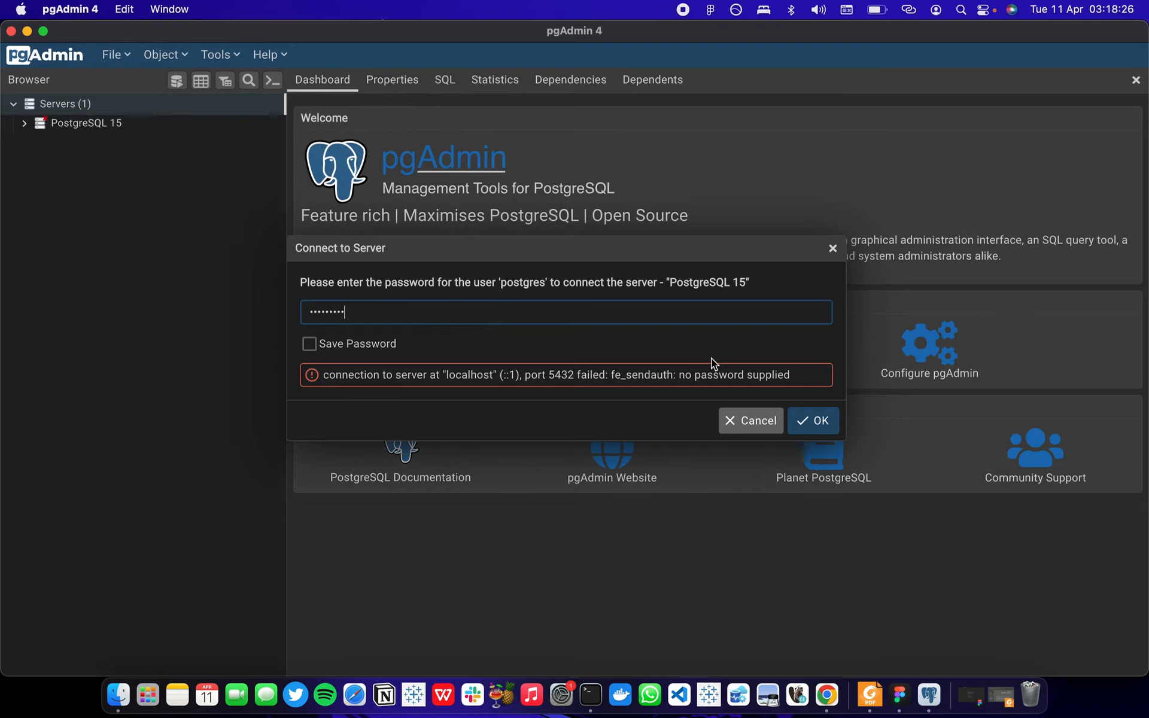
click(799, 422)
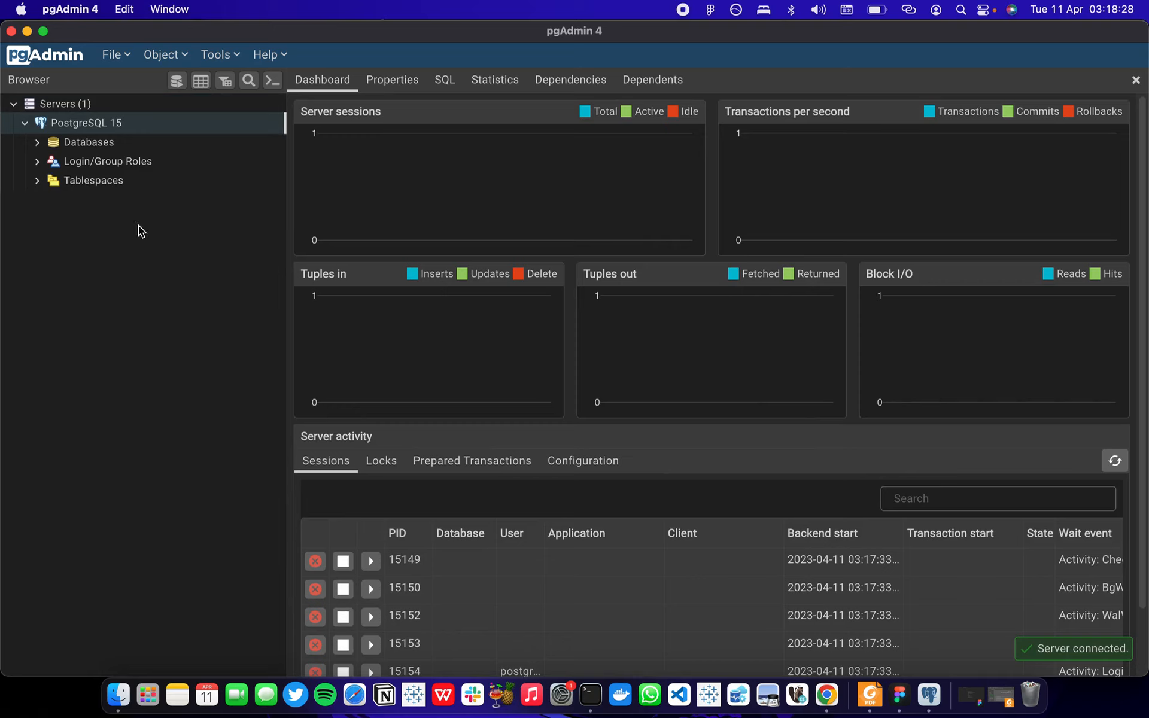
Expand the server's databases and inspect the object categories inside the postgres database.
click(37, 142)
click(51, 161)
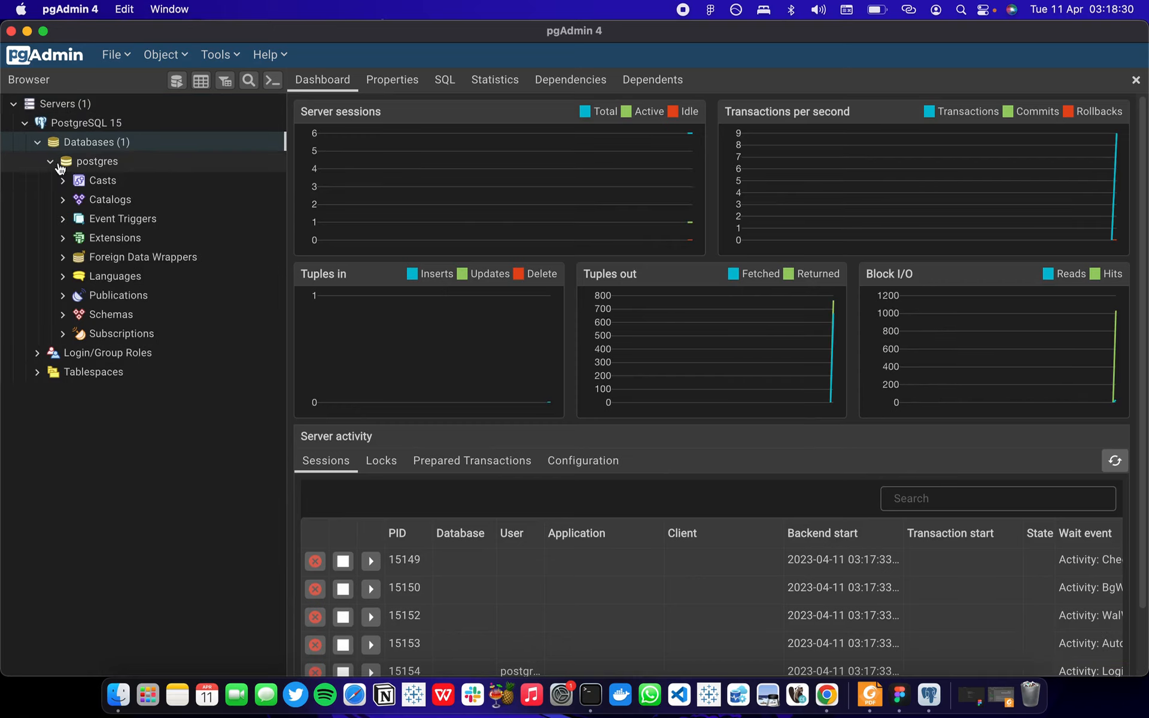
click(51, 162)
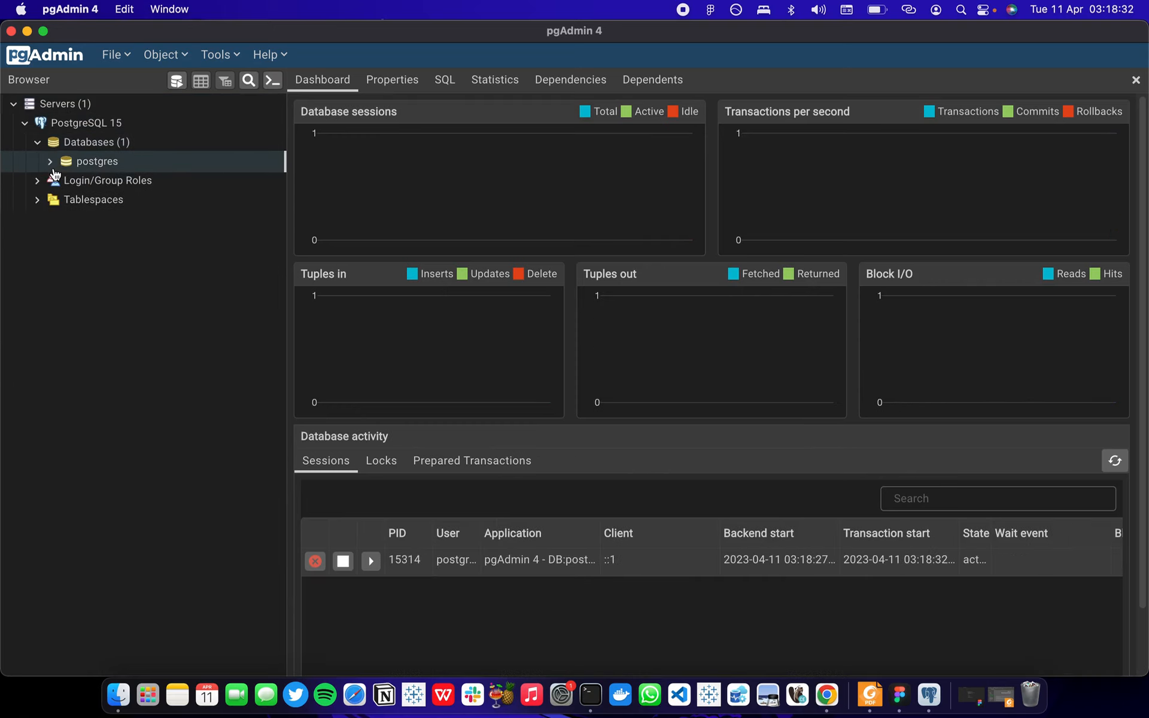
Start a new database on the PostgreSQL 15 server named testing, keeping postgres as its owner.
right_click(122, 150)
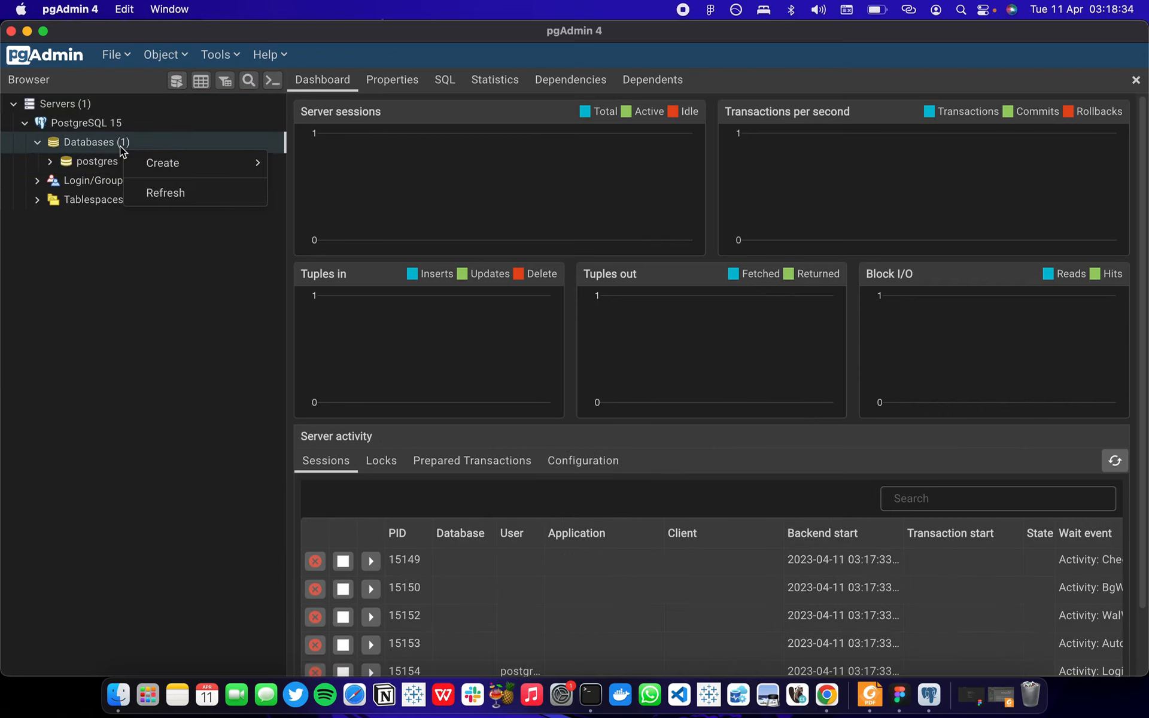
mouse_move(195, 172)
click(293, 163)
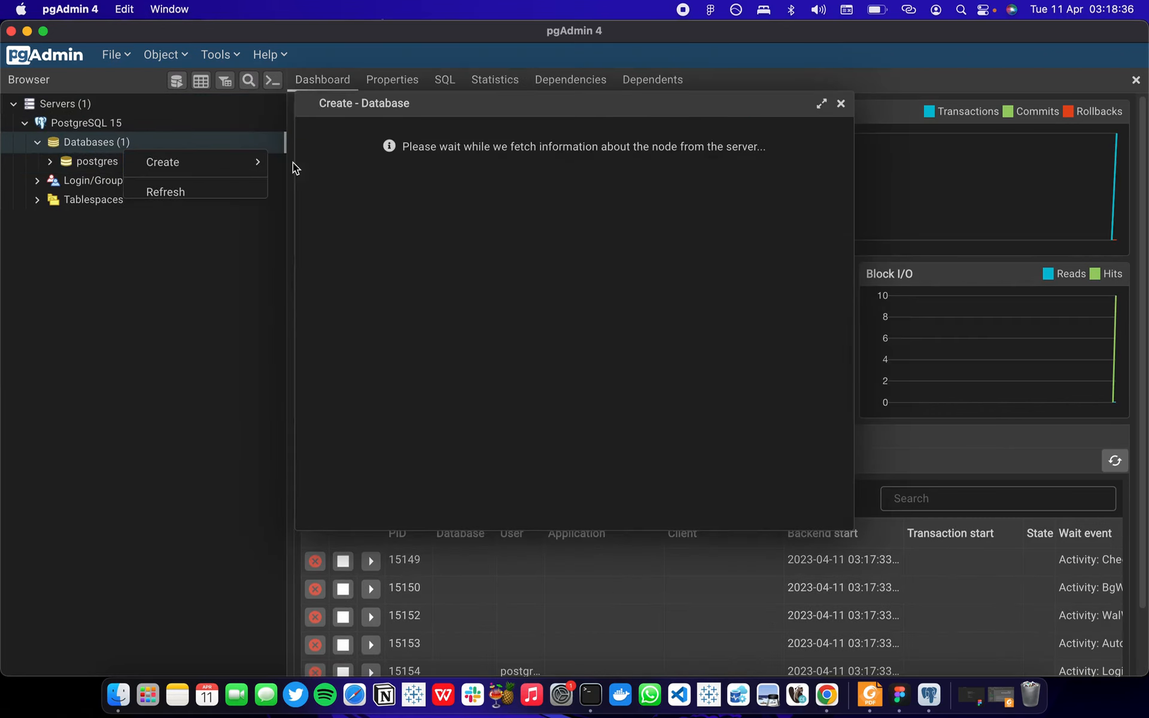
text(te)
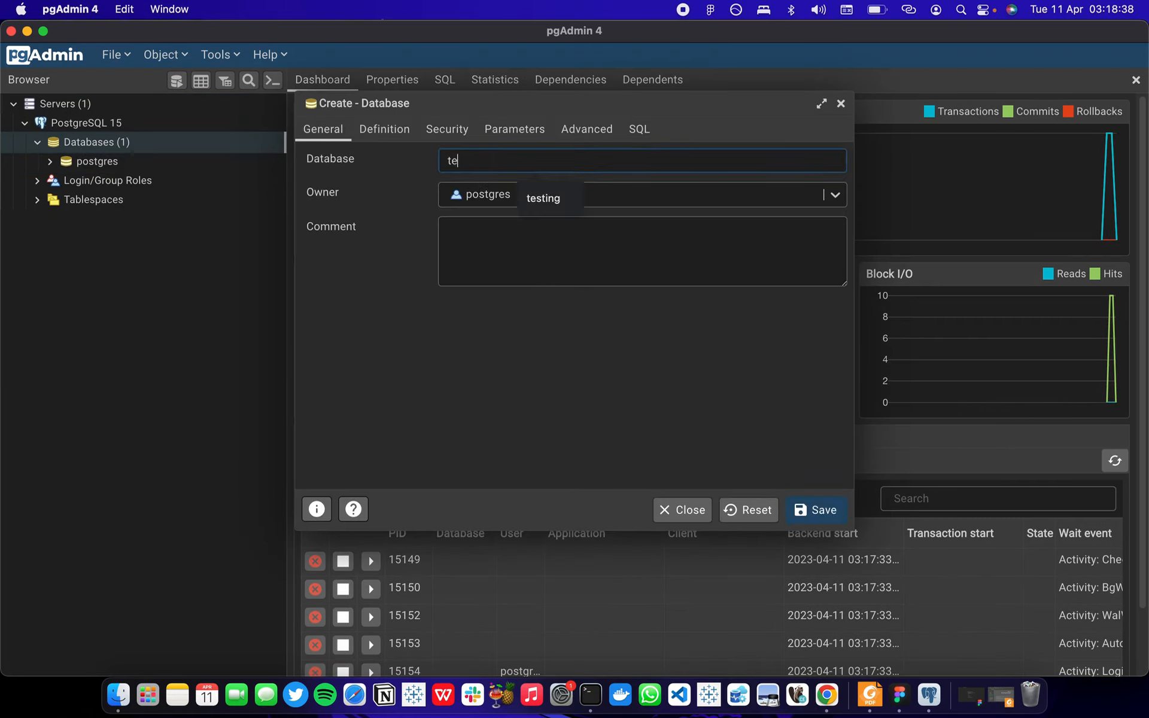
text(sting)
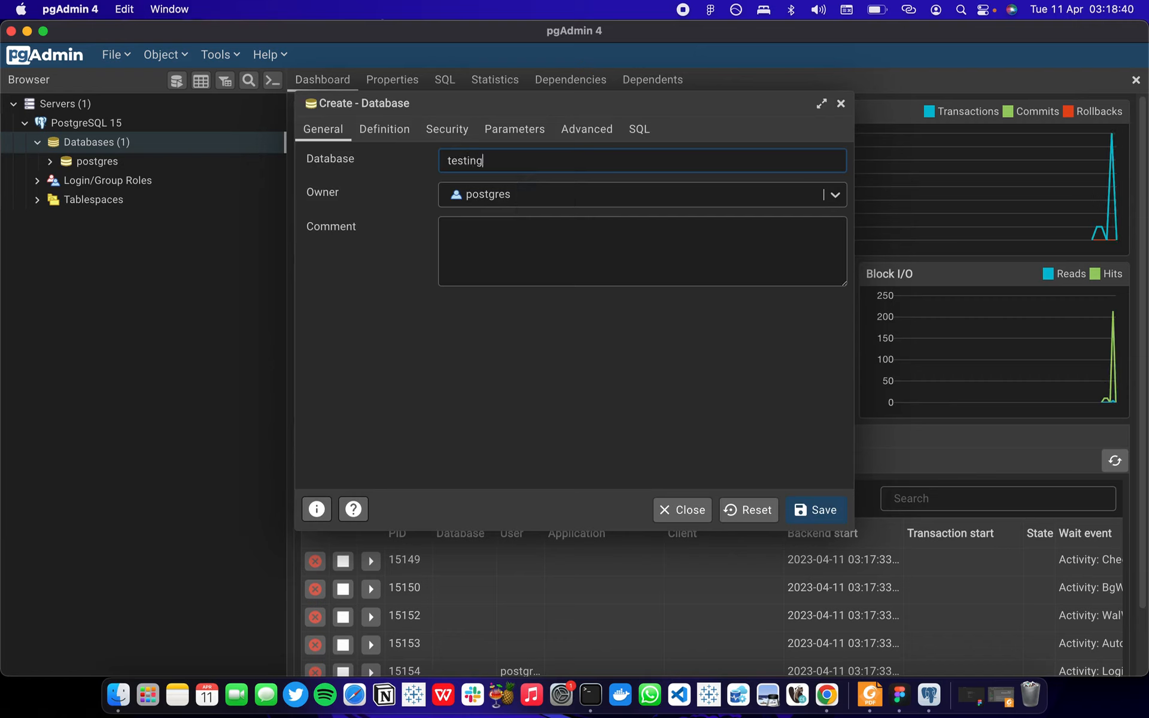
click(571, 199)
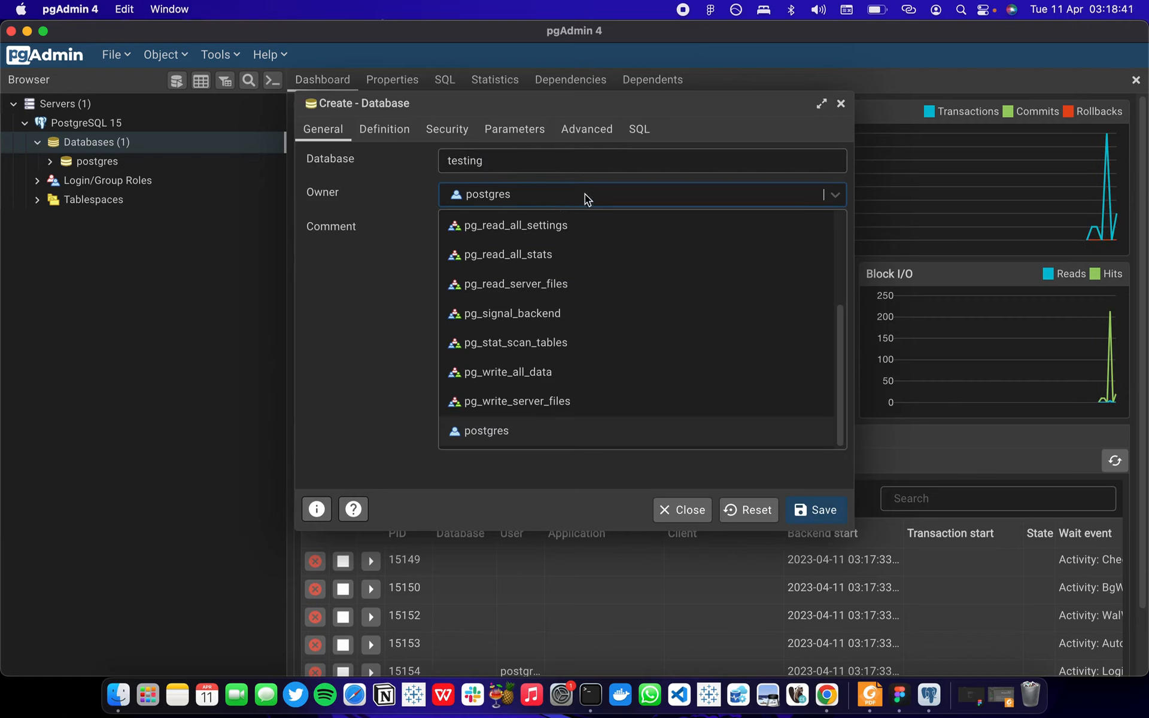
click(407, 233)
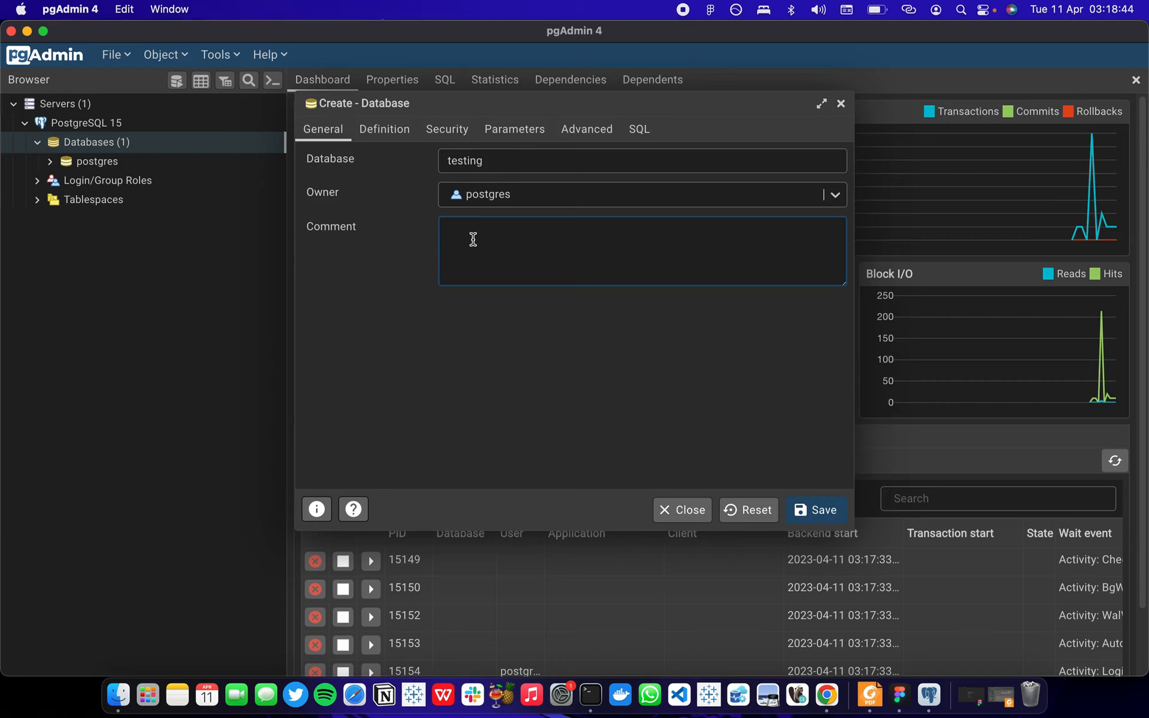
Add the comment "Testing database development" to the new database and save it.
text(T)
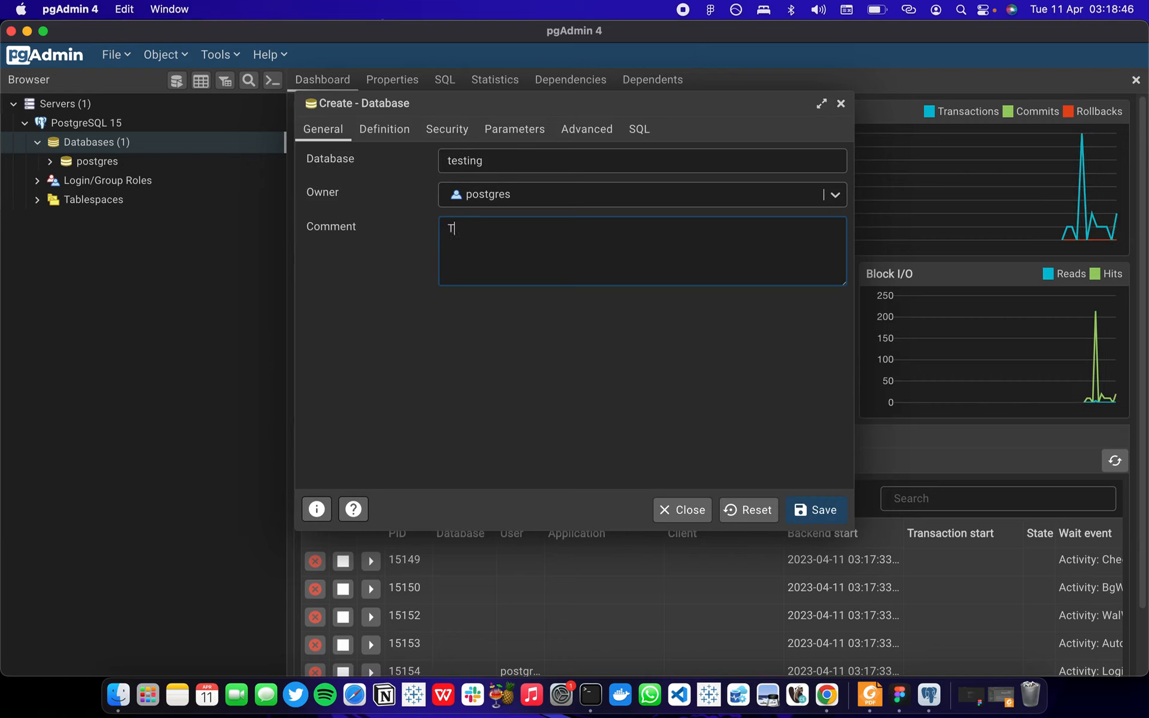
text(esting )
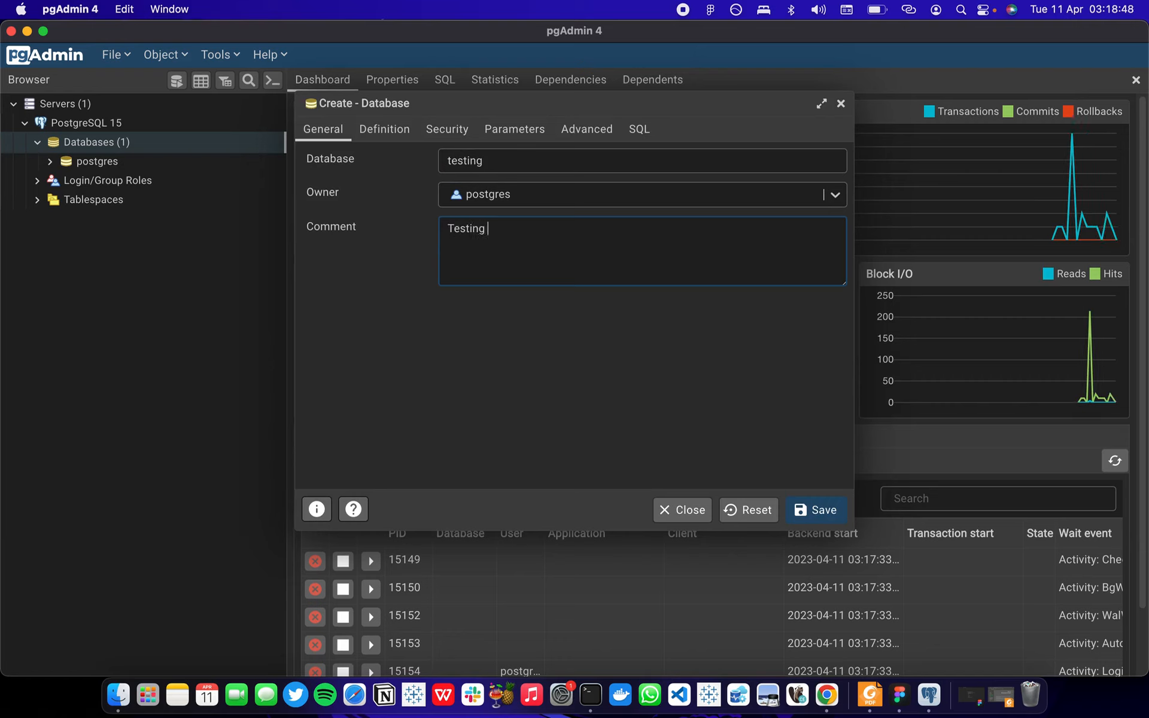
text(databa)
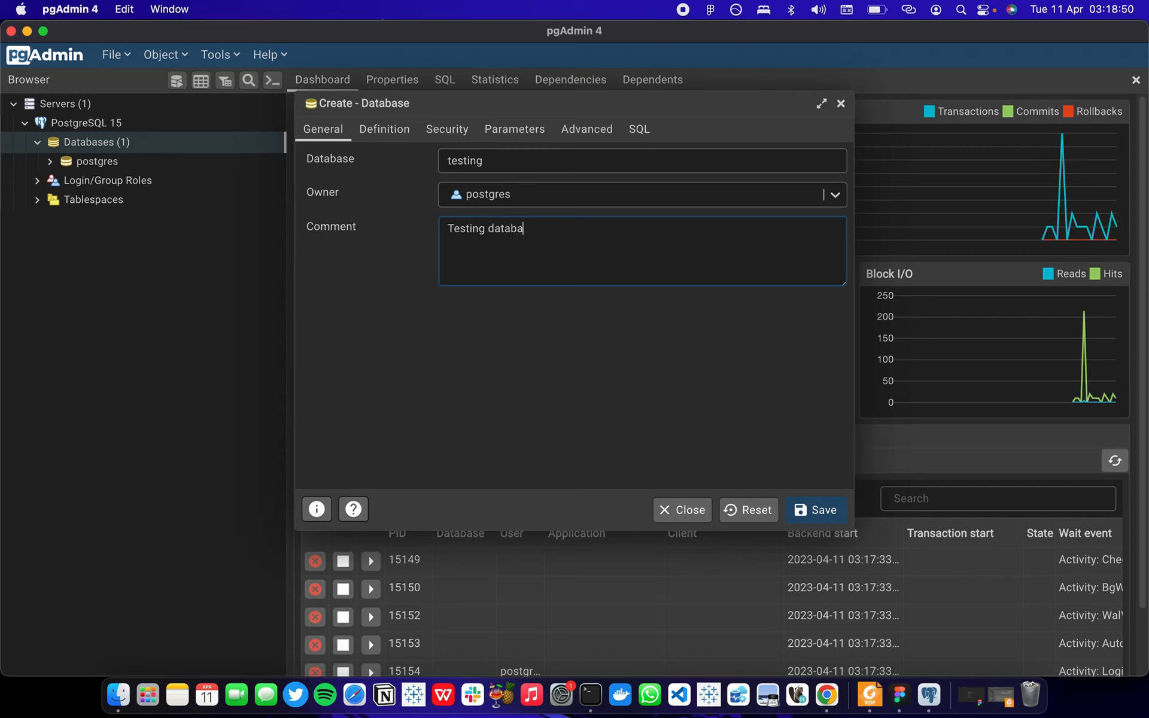
text(se develo)
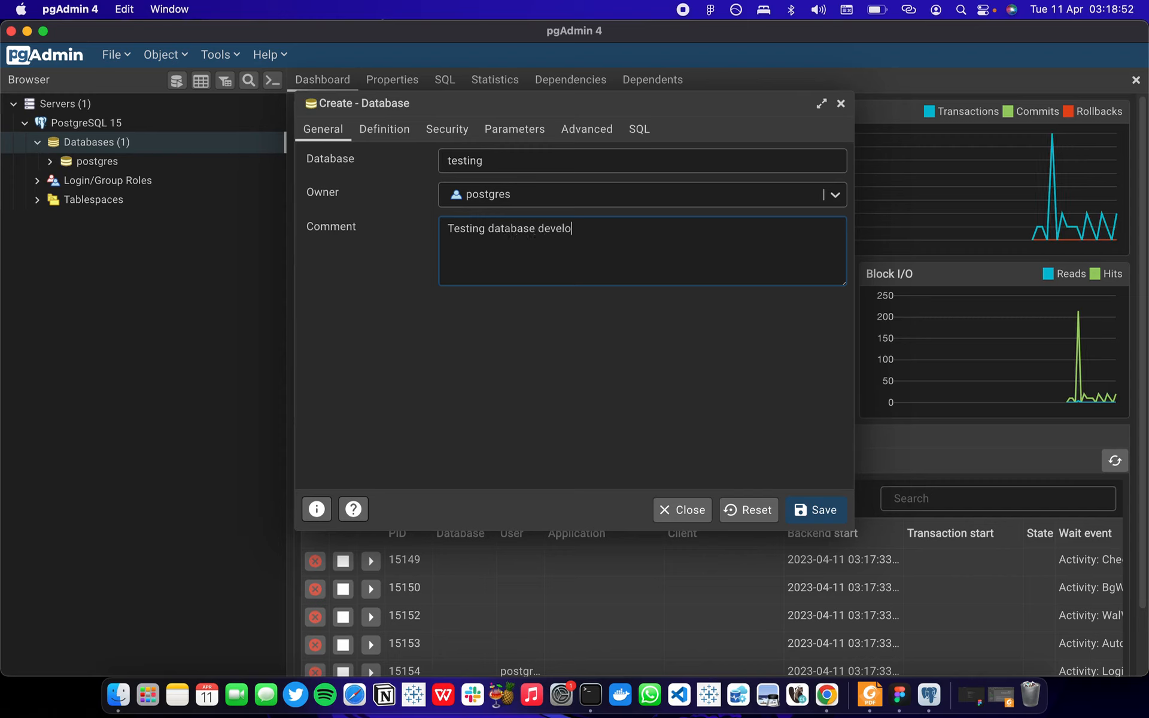
text(pment)
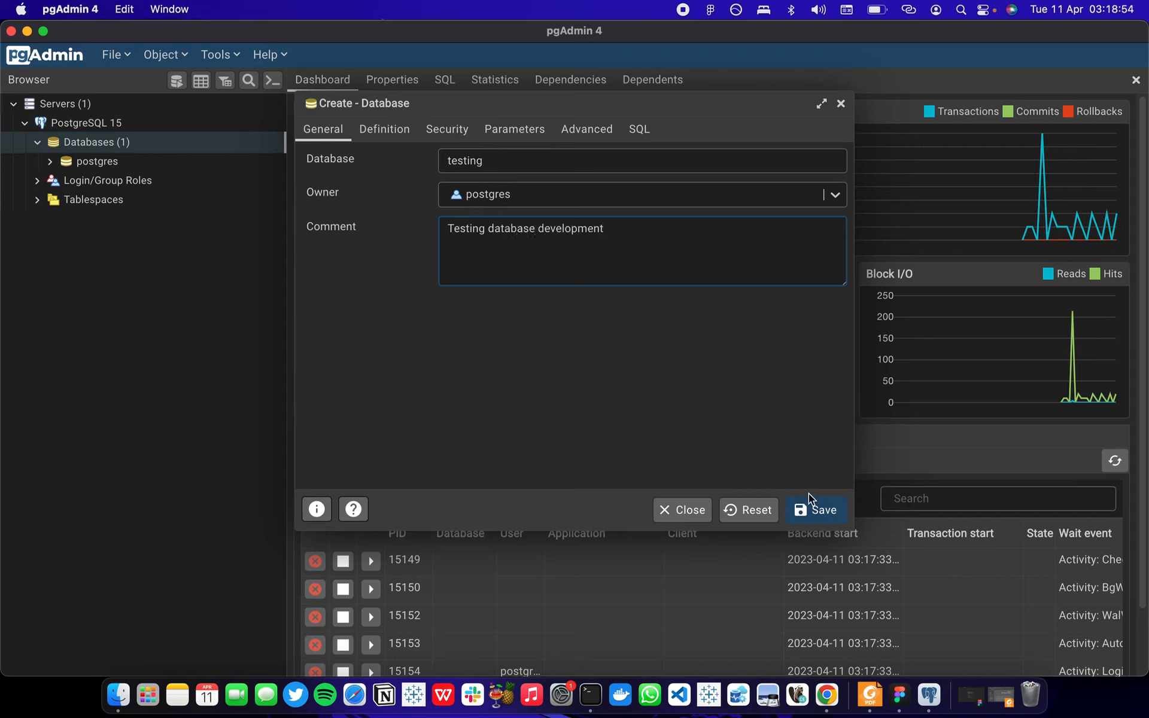
click(817, 511)
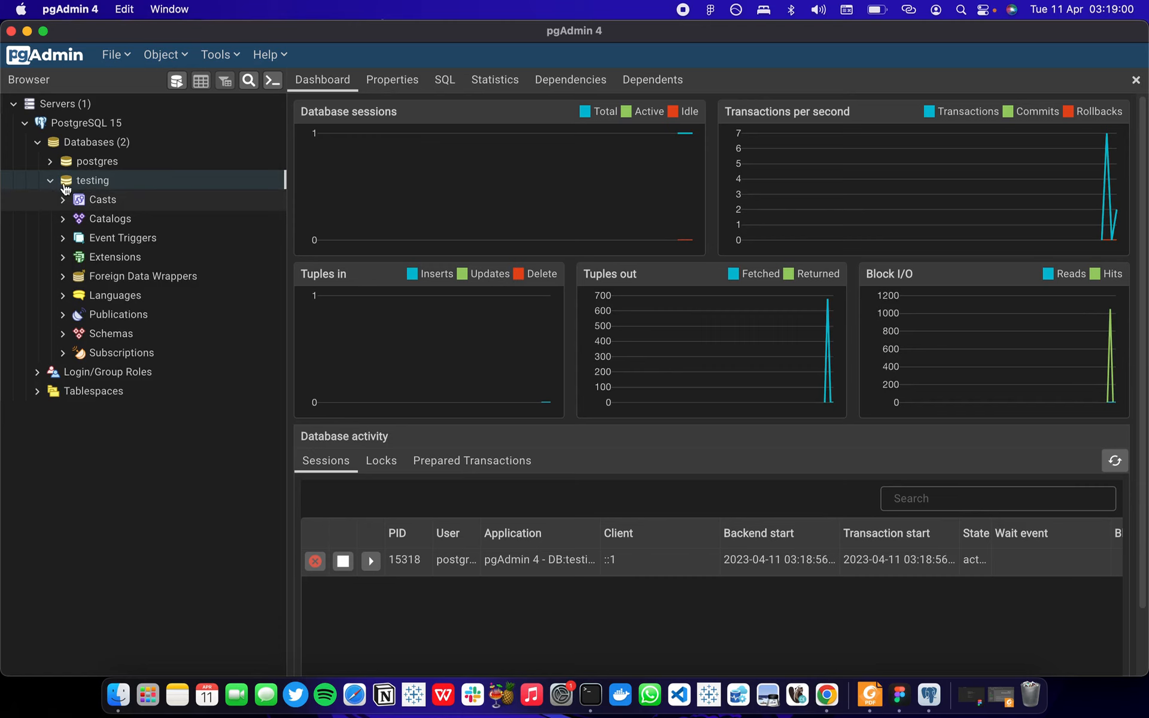
Start a new table named sales in the testing database's public schema, leaving the tablespace unset.
click(64, 334)
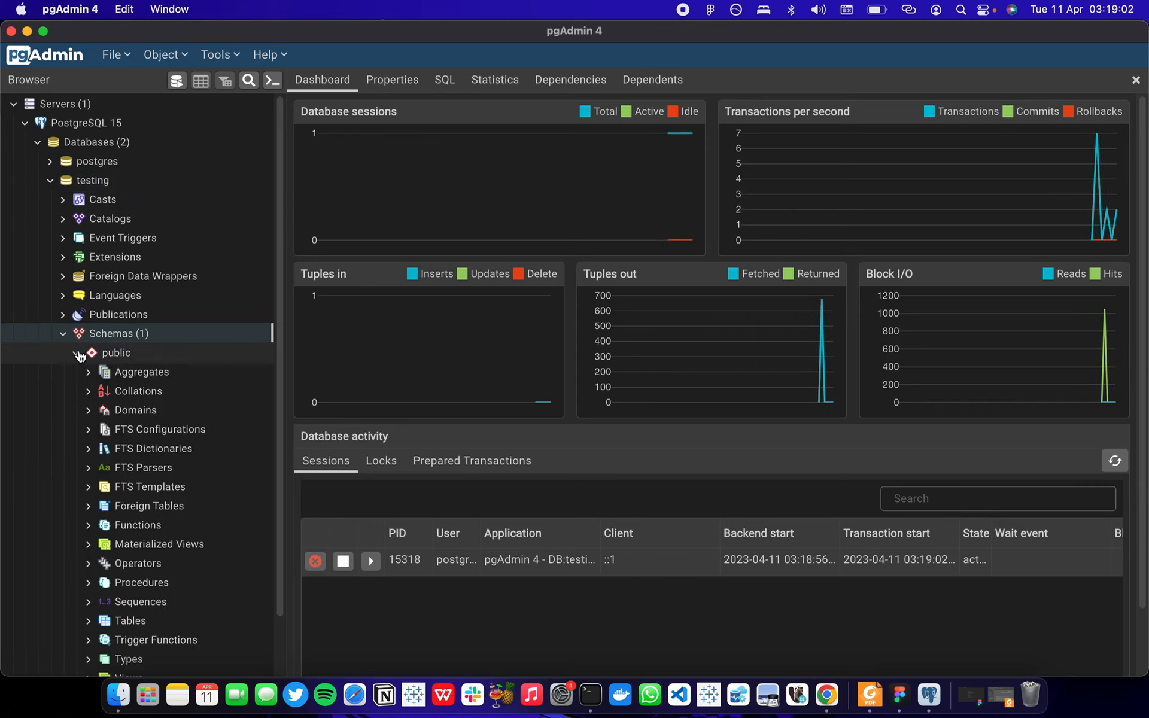
scroll(96, 445, down, 3)
click(96, 556)
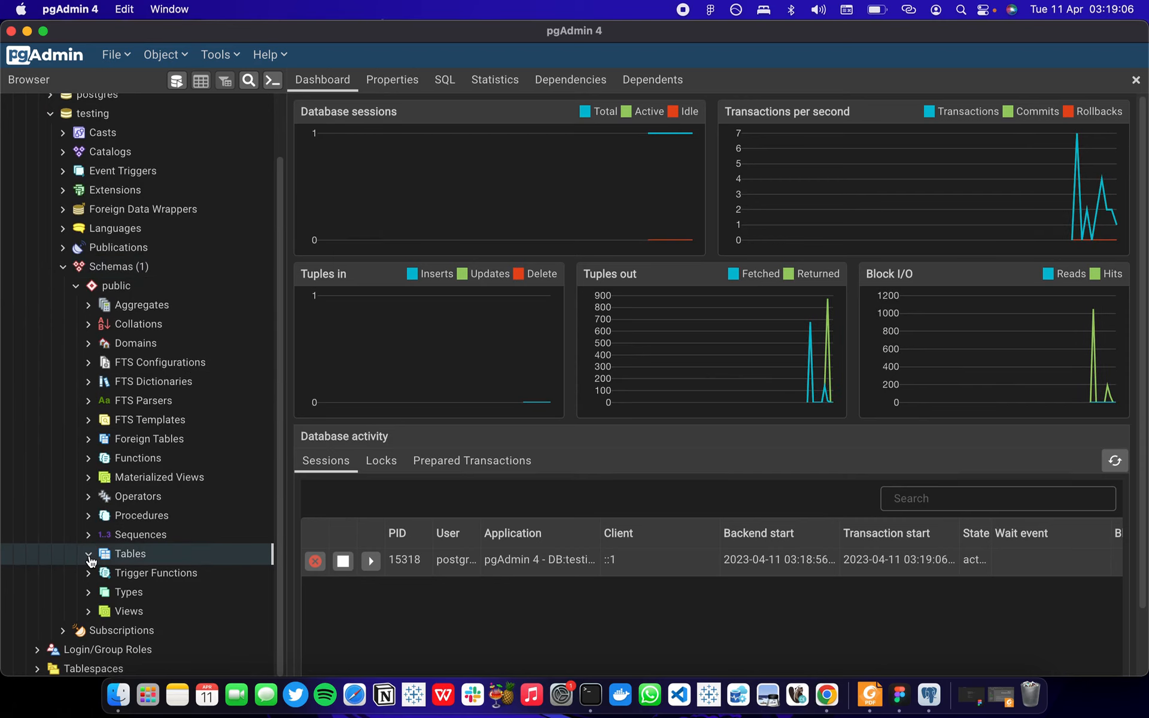
right_click(112, 556)
mouse_move(206, 428)
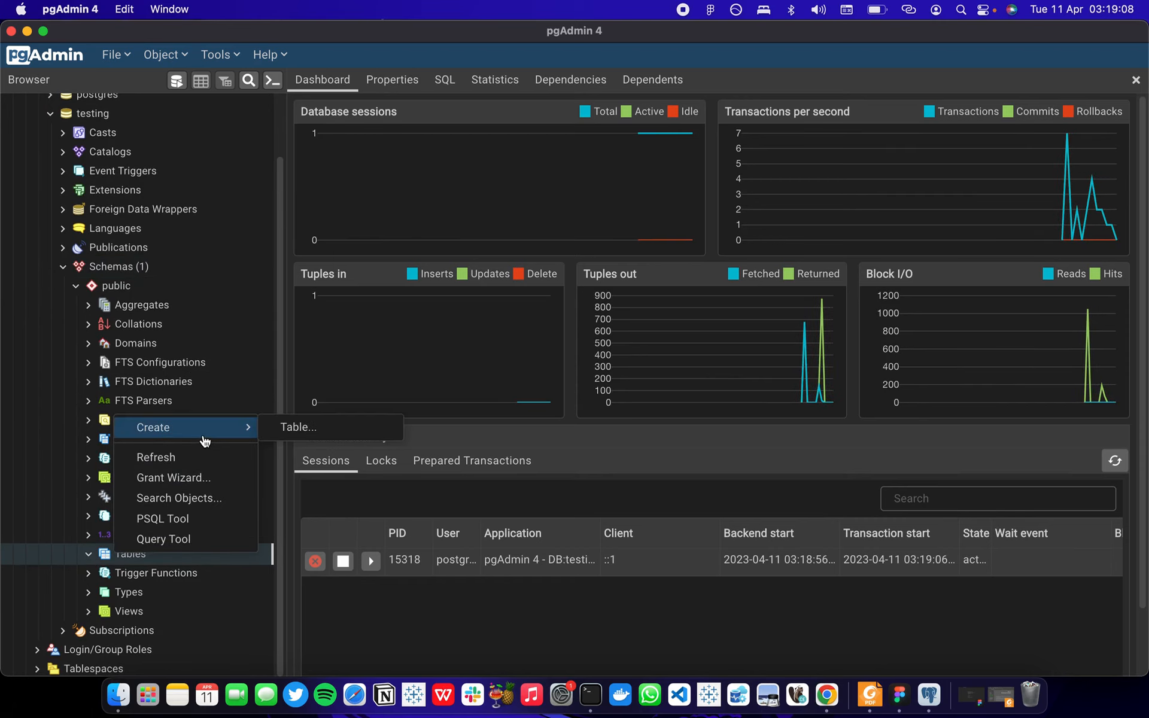
click(291, 435)
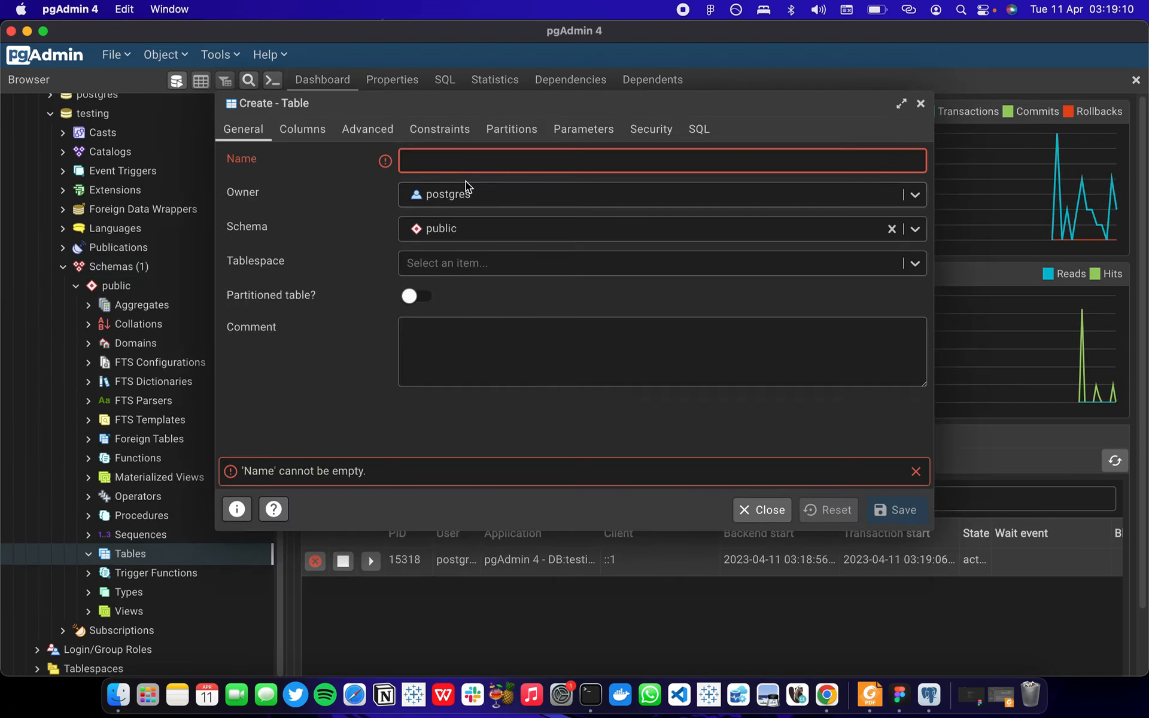
text(sales)
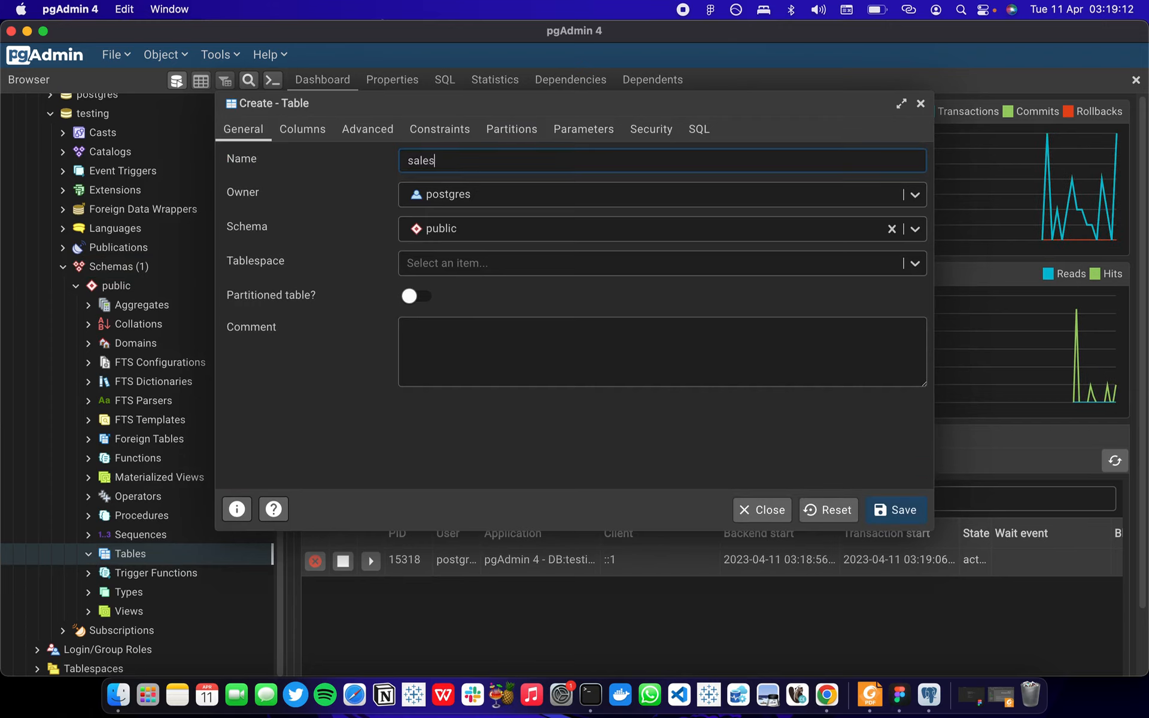
click(478, 265)
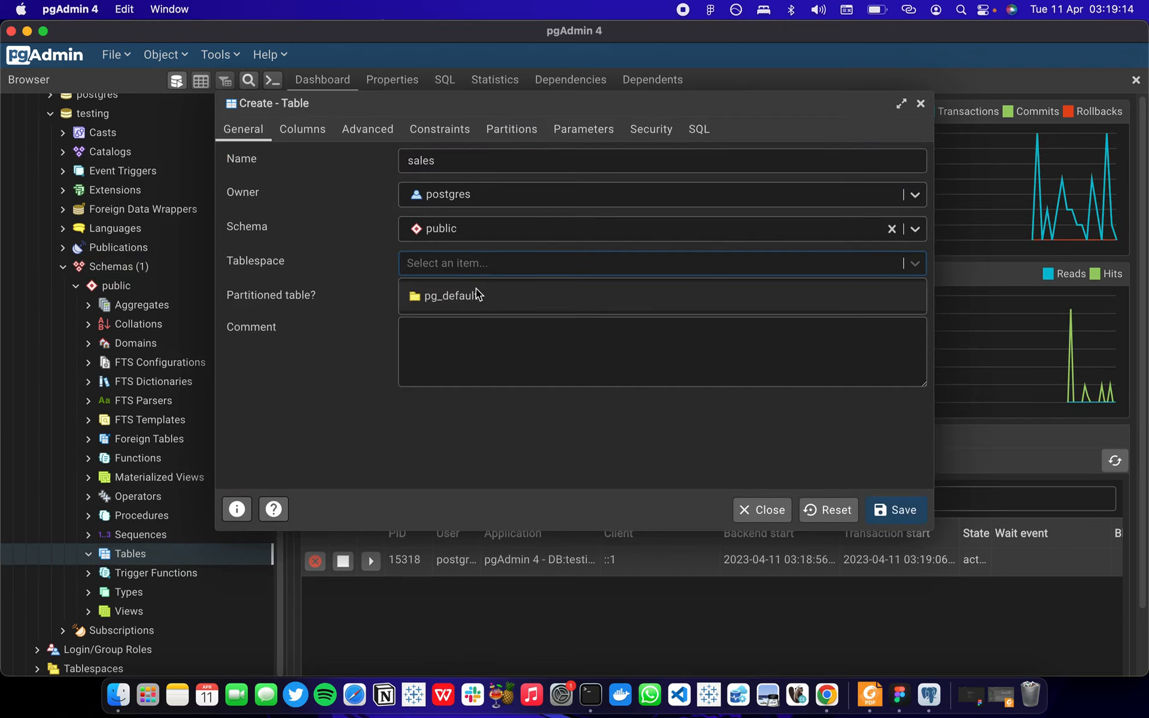
click(476, 337)
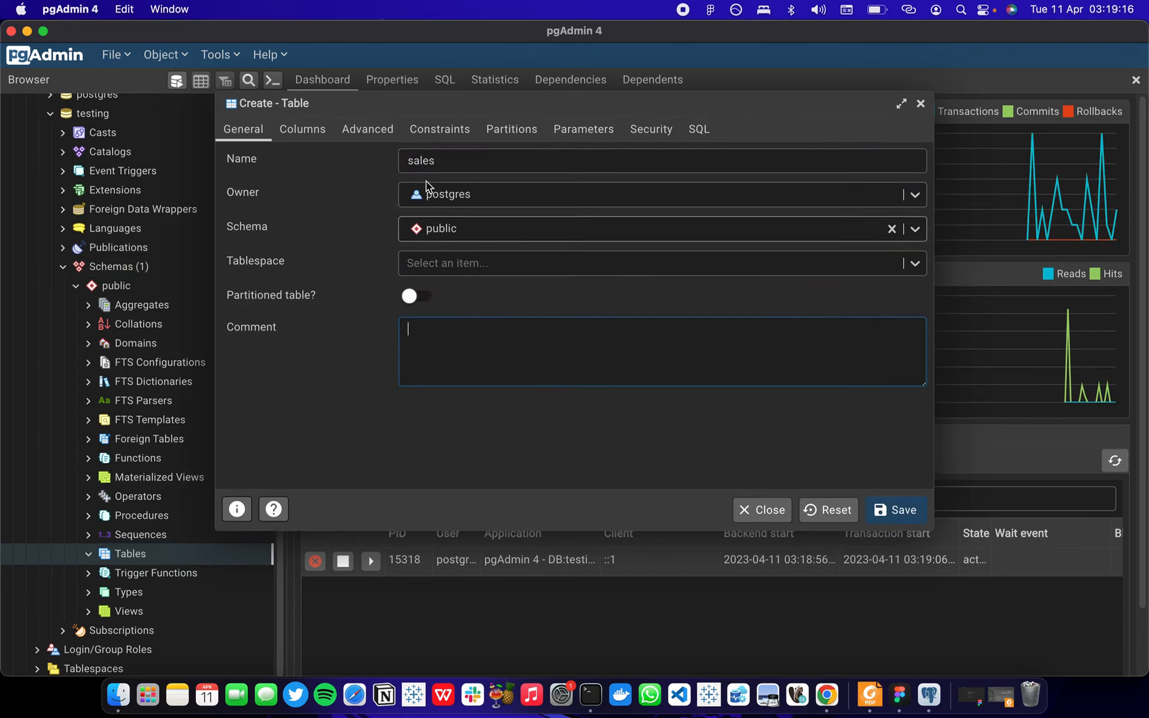
Add an id column of type serial to the sales table and make it not null and the primary key.
click(301, 134)
click(297, 225)
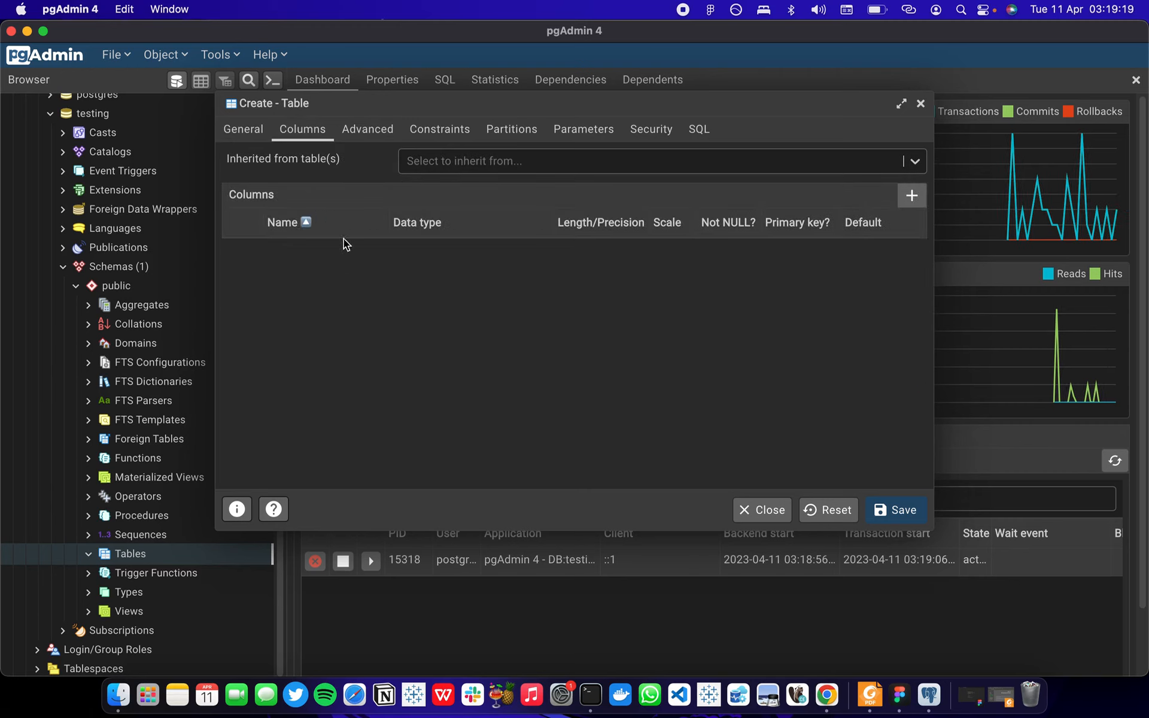
click(911, 196)
click(317, 255)
text(id)
key(Tab)
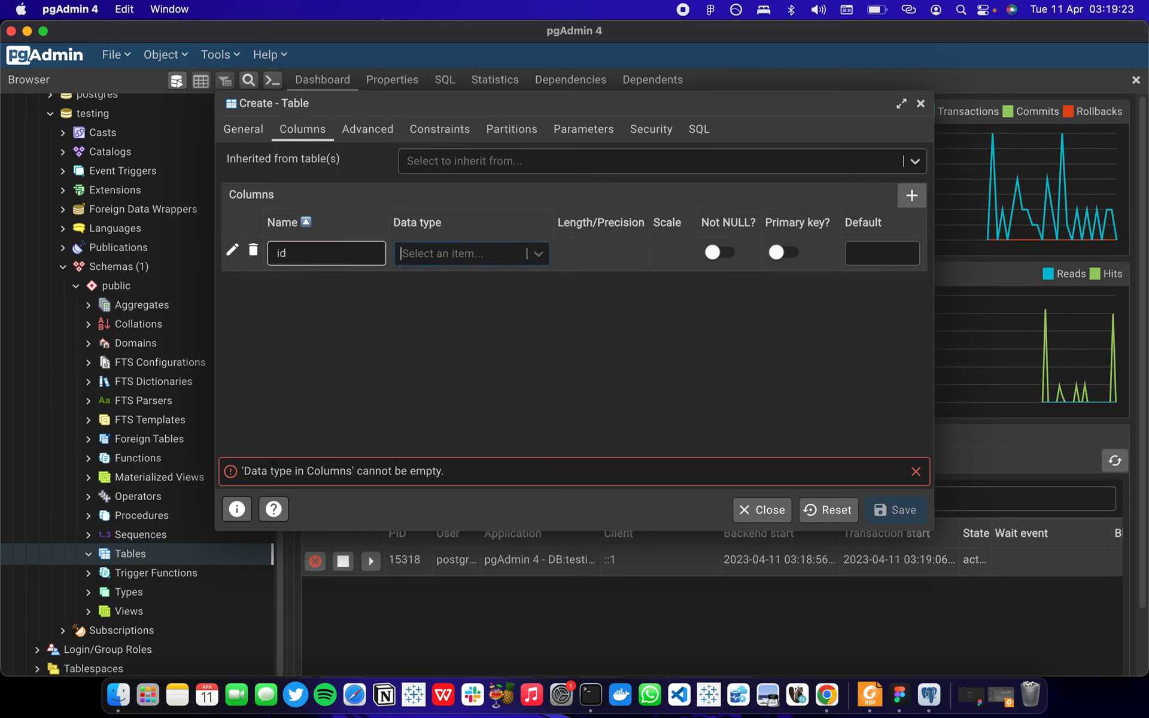
click(540, 257)
text(se)
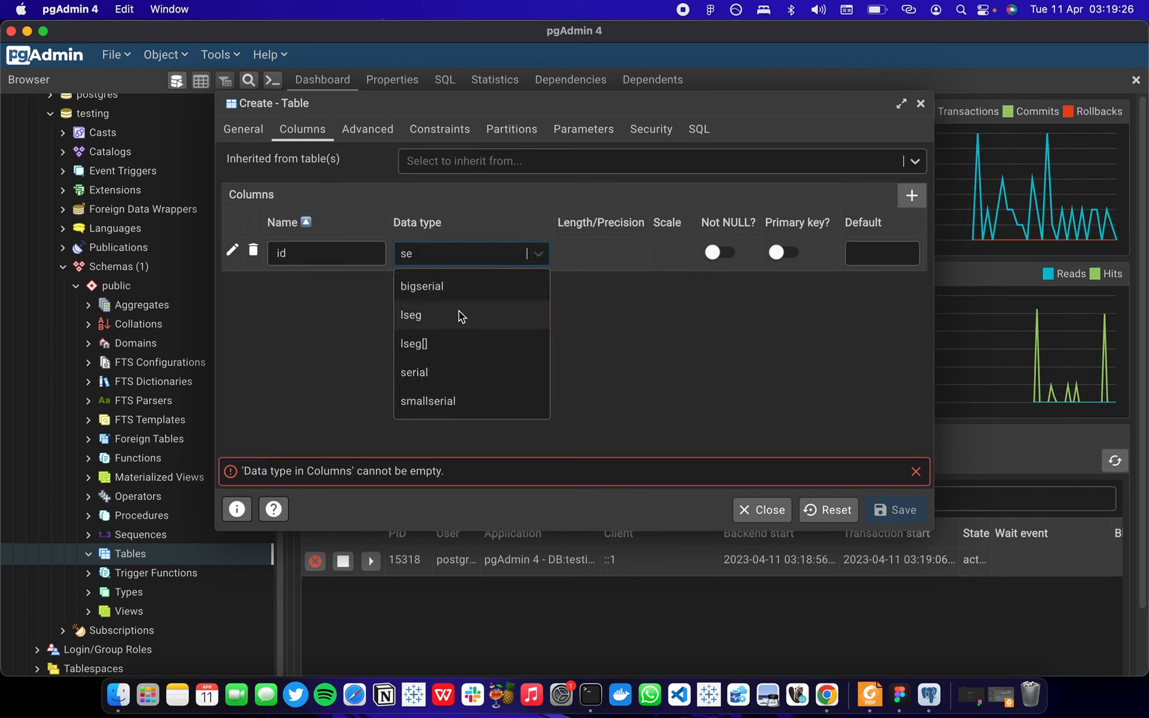
click(442, 374)
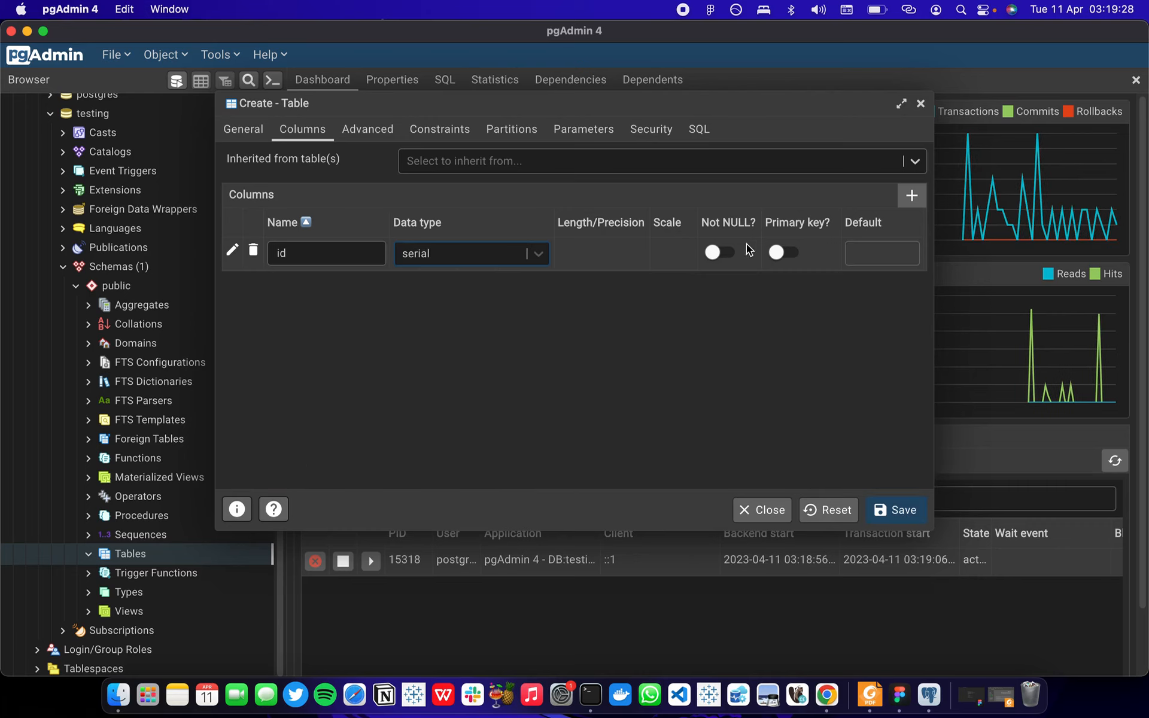
click(722, 254)
click(784, 253)
Add a date_purchased column of type date to the sales table and make it not null.
click(912, 196)
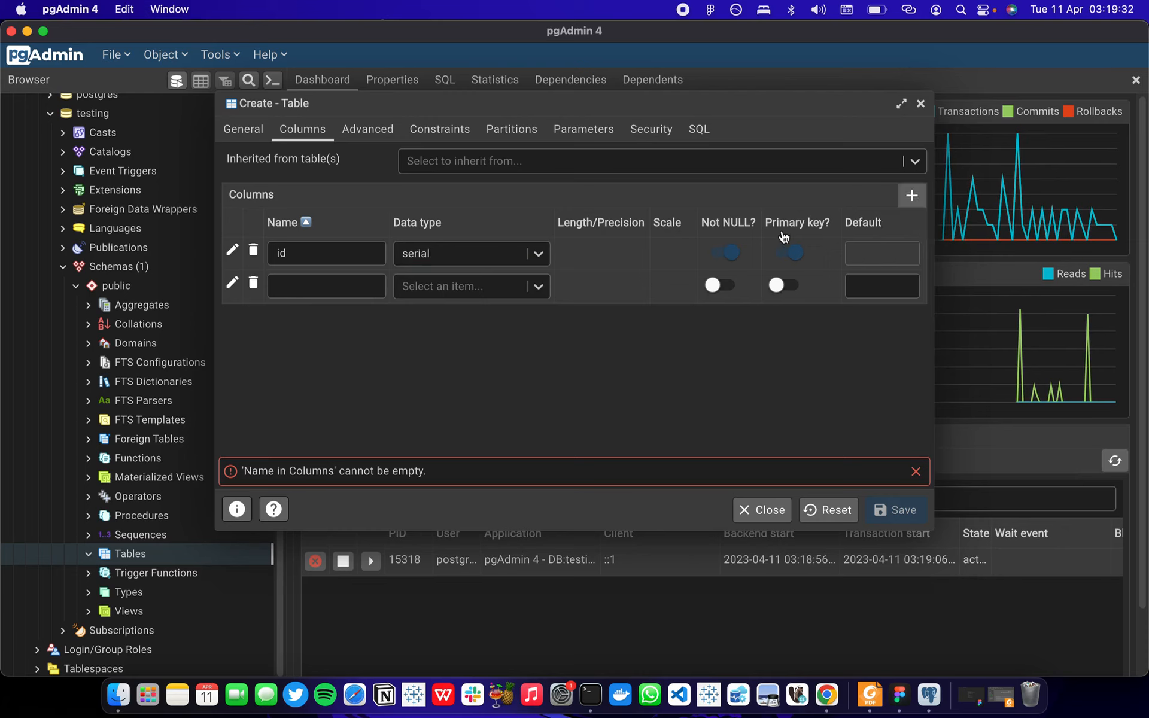
click(361, 288)
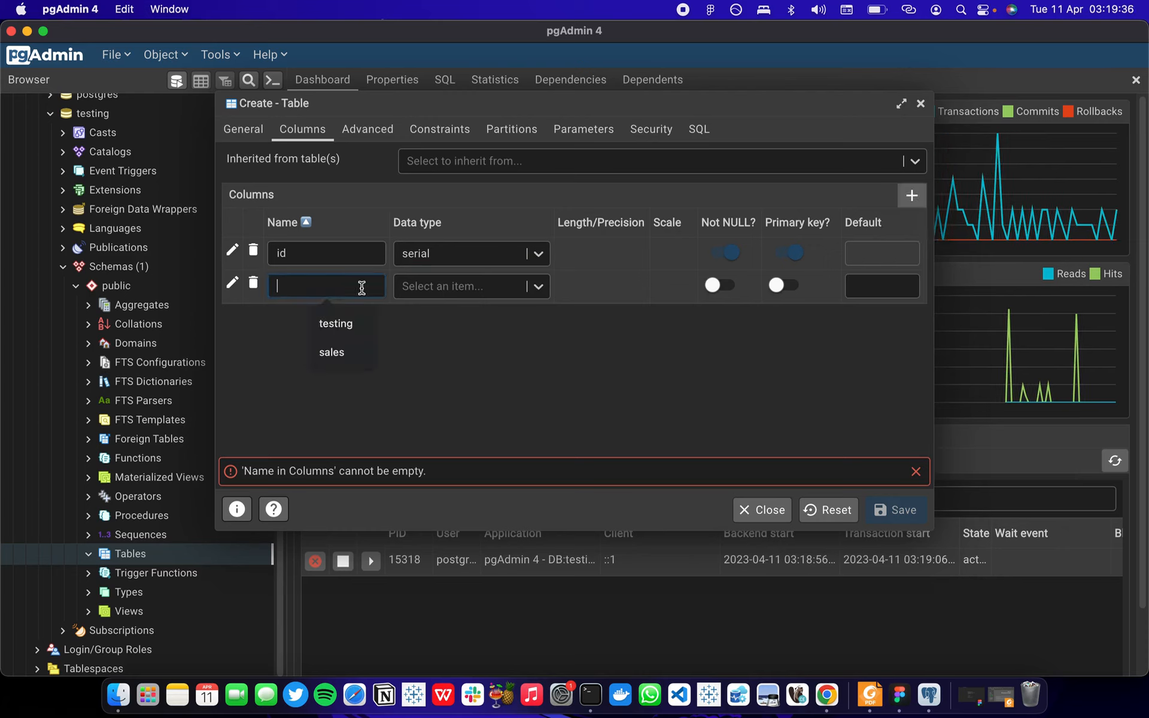
text(dat)
key(BackSpace)
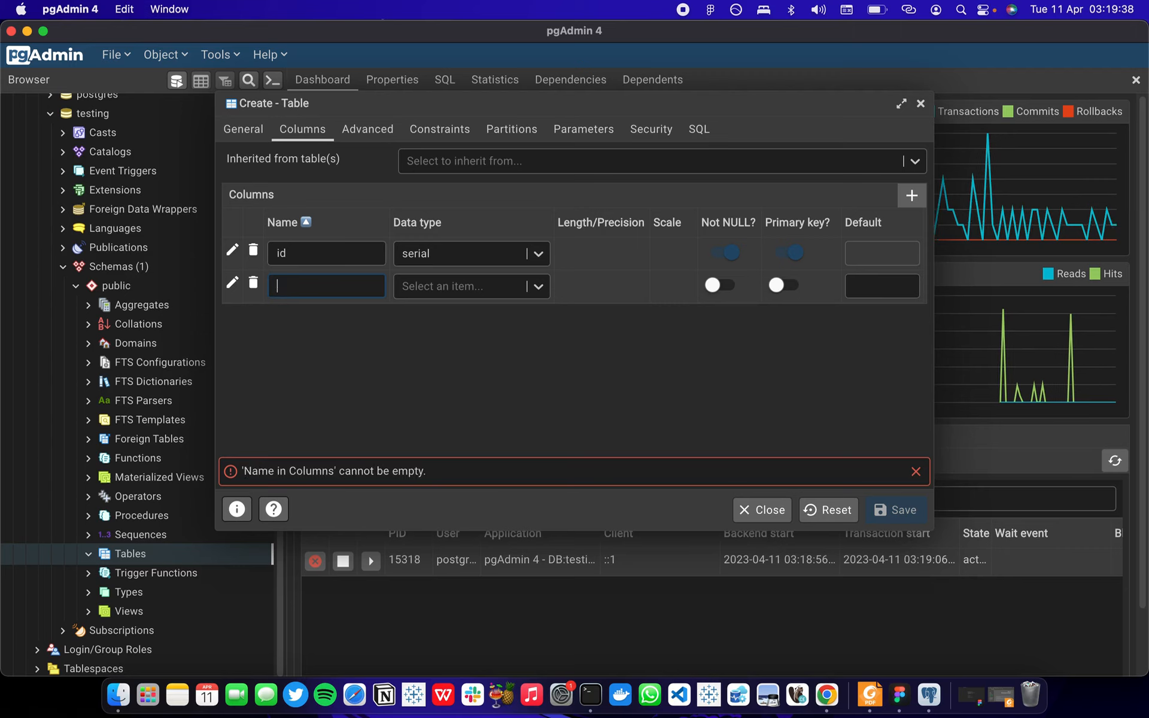
text(date)
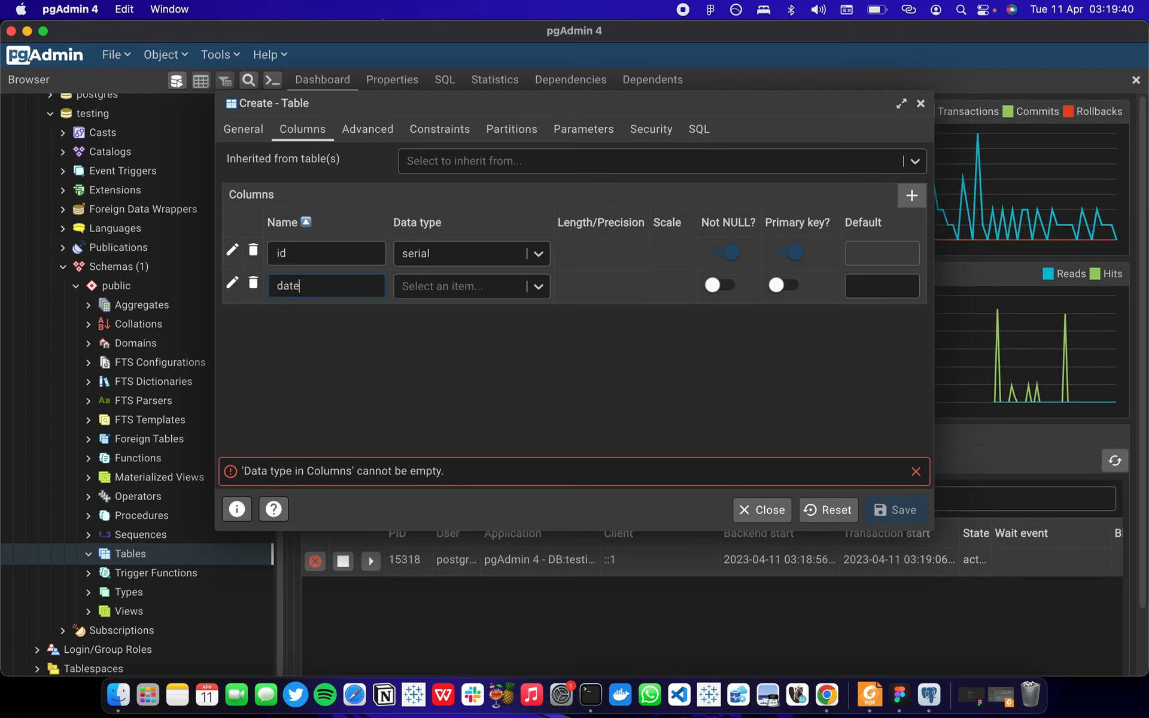
text(_purchased)
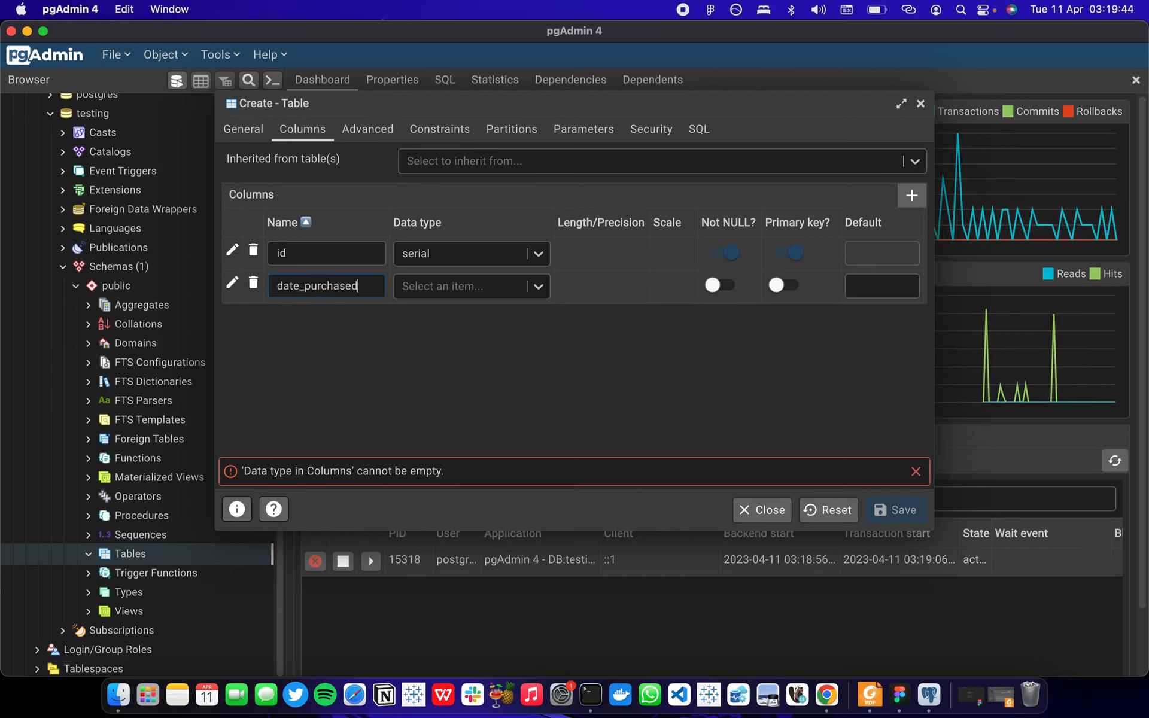
click(482, 287)
text(dat)
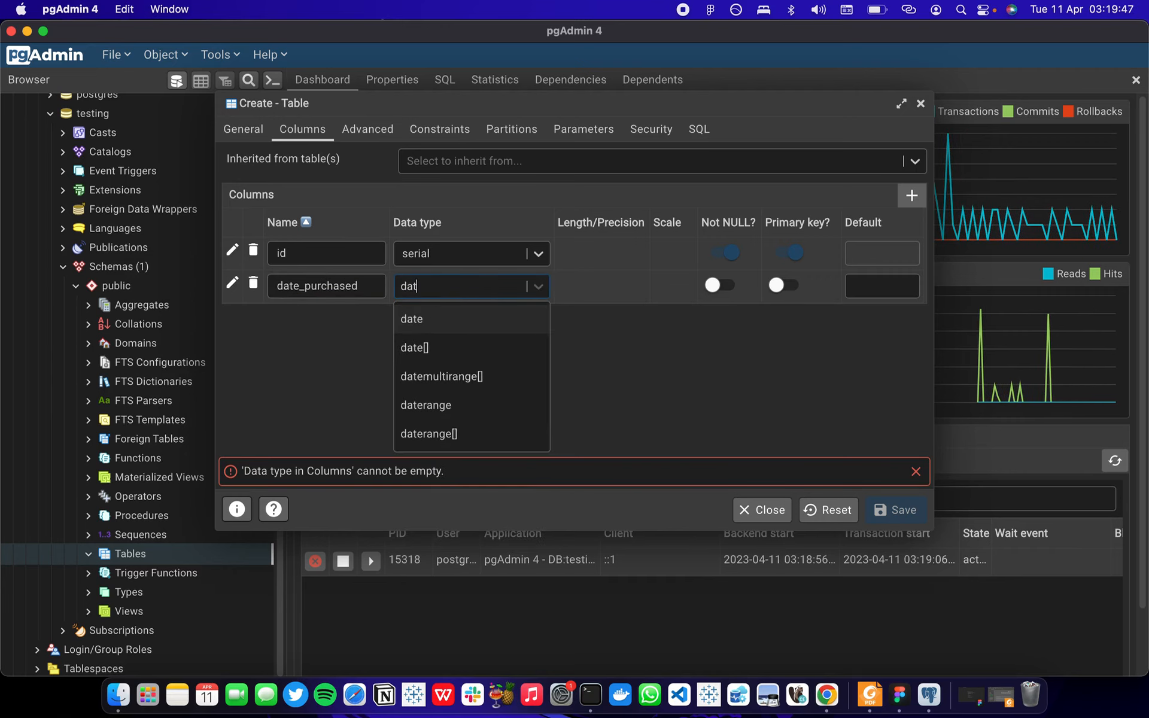
click(422, 319)
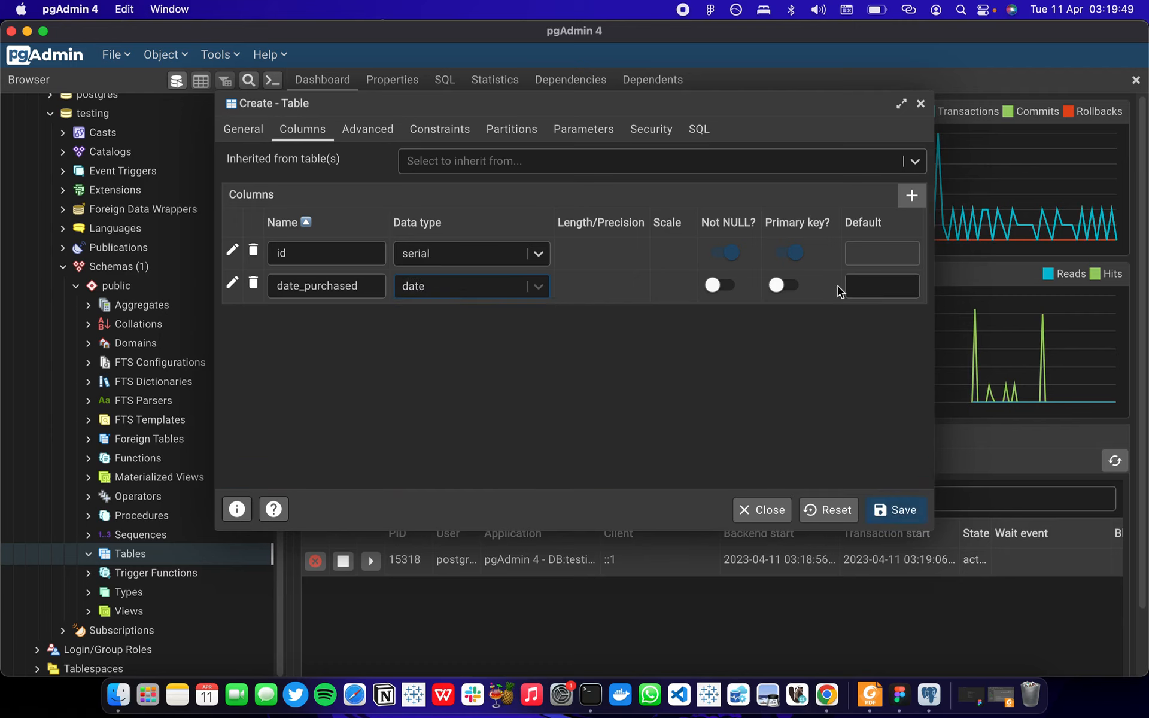
click(730, 287)
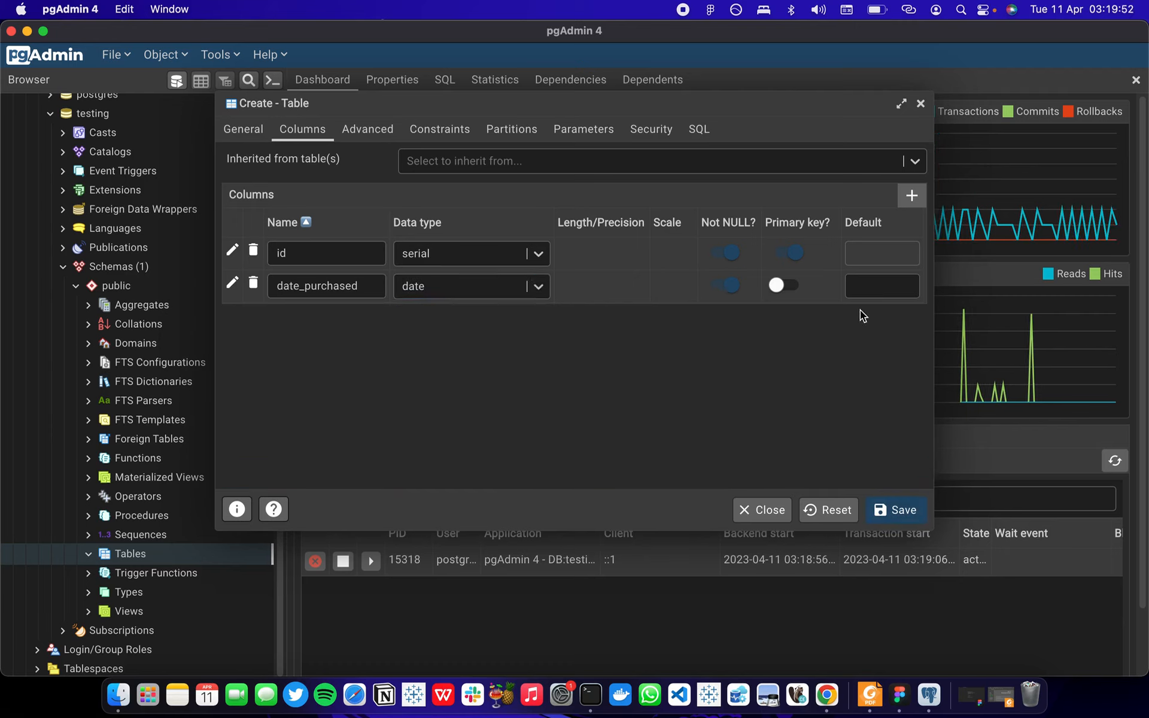
Add a not-null quantity column of type integer and save the sales table.
click(908, 193)
click(364, 318)
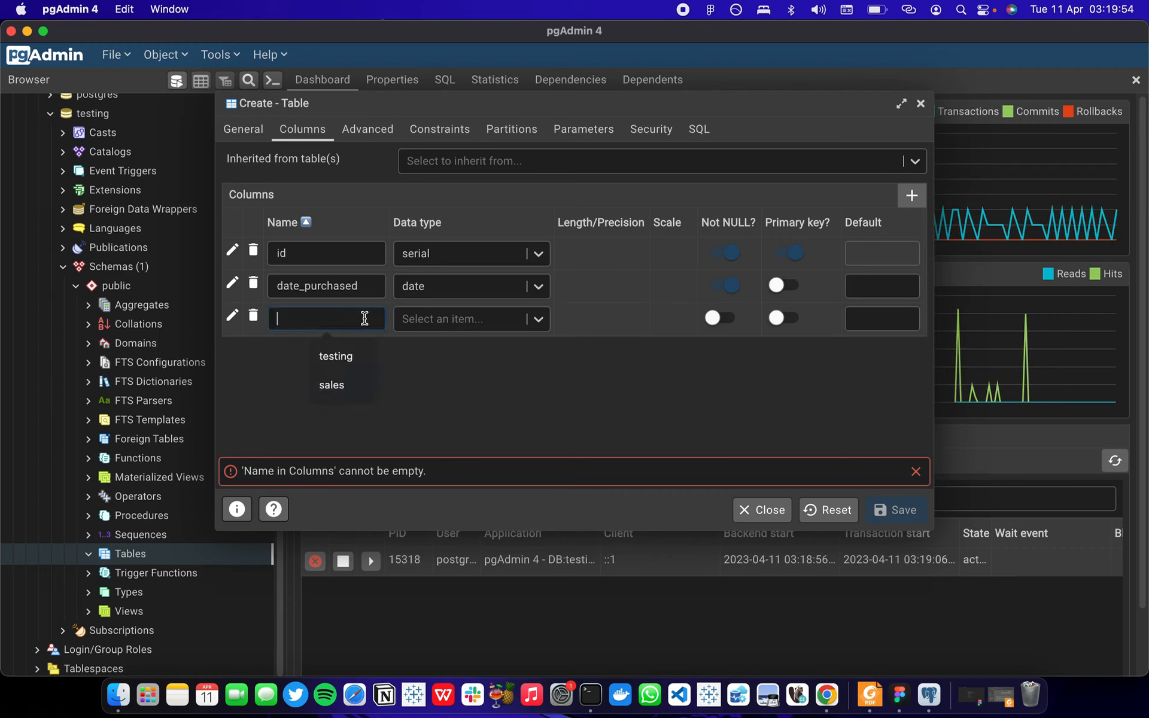
text(quantity)
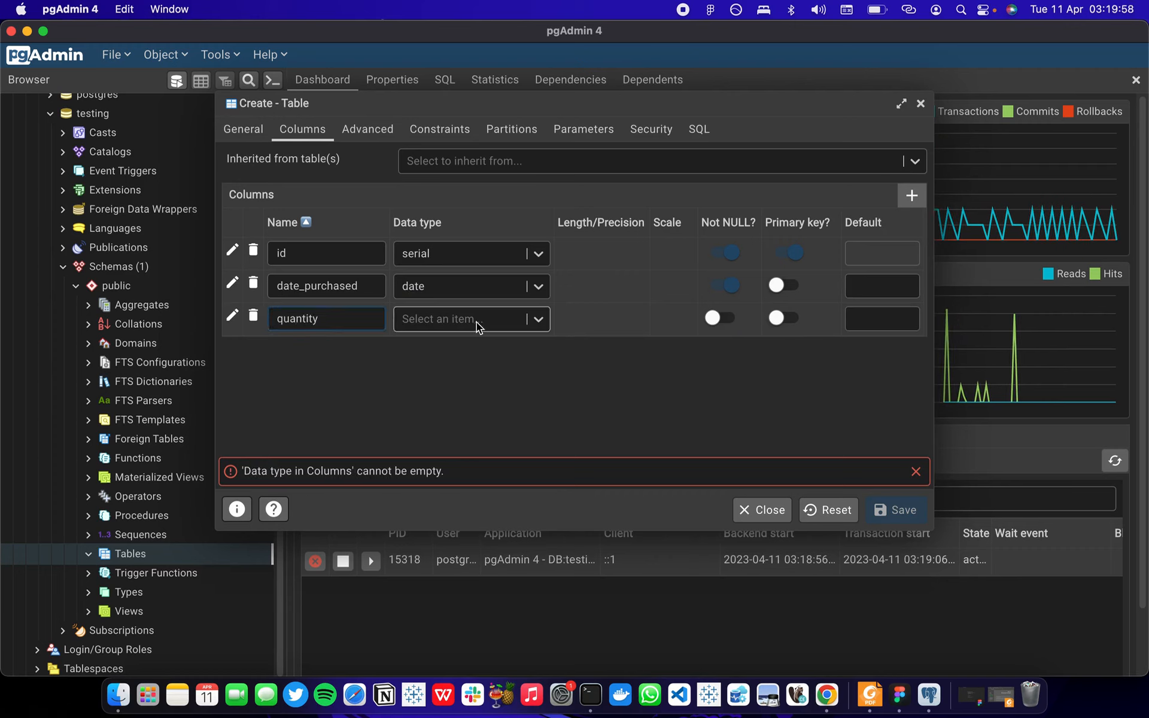
click(476, 322)
text(in)
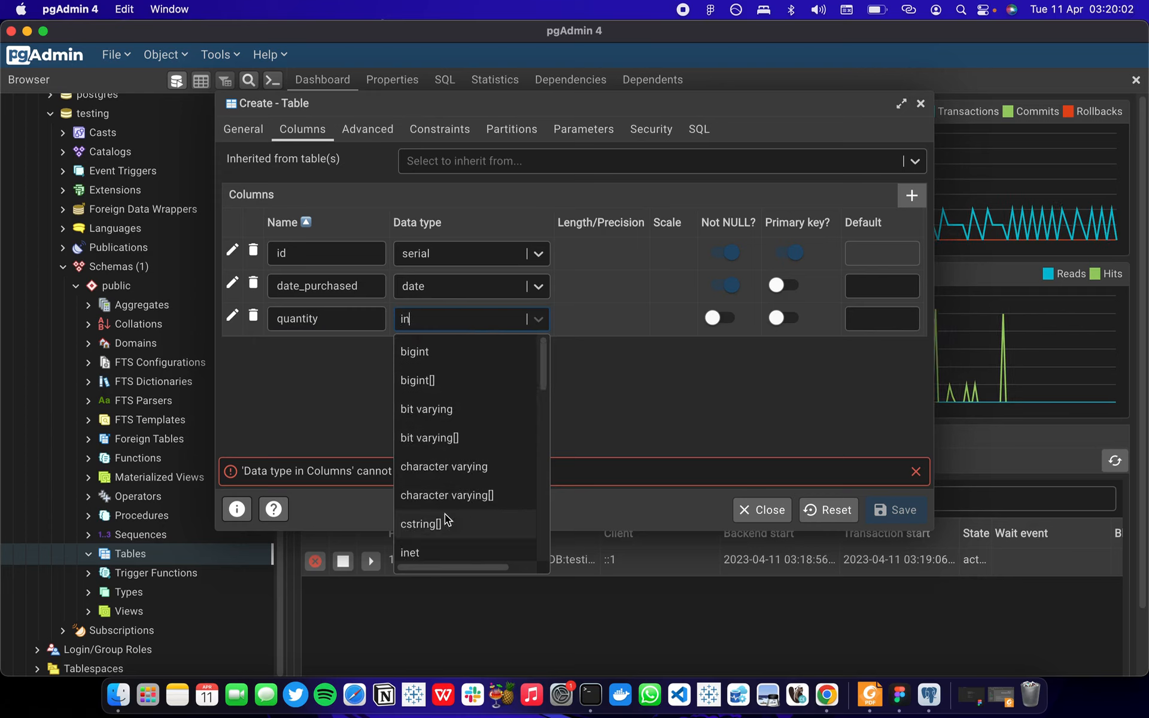
scroll(443, 546, down, 4)
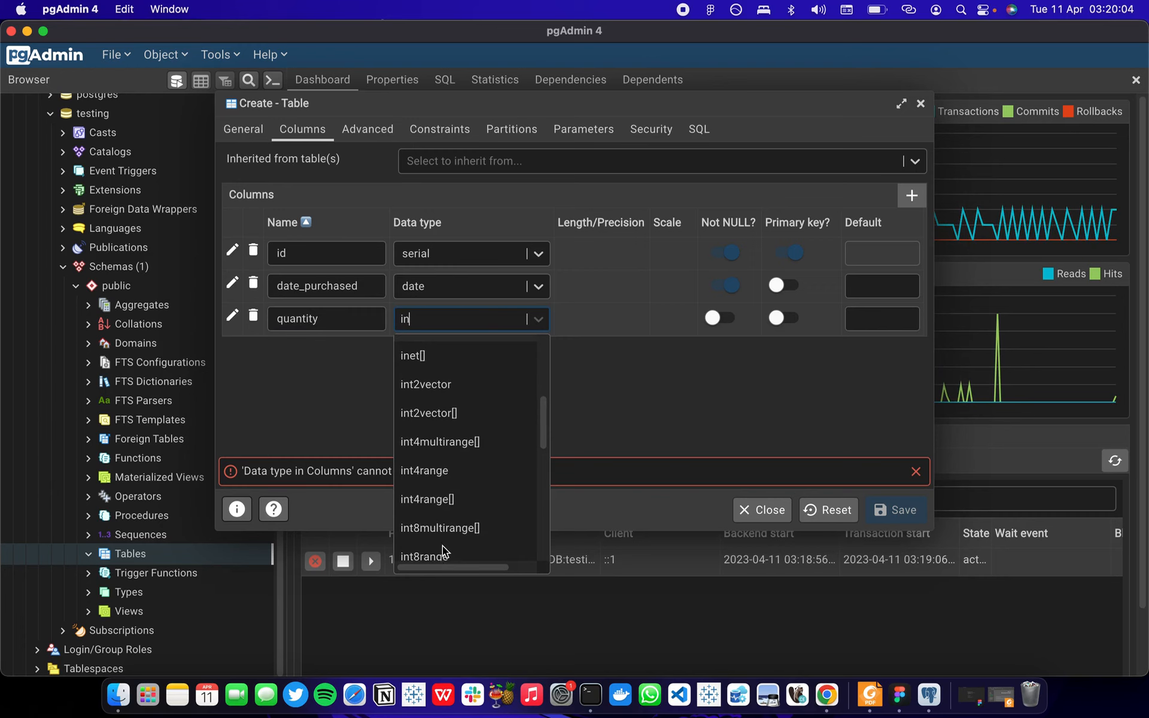
scroll(443, 546, down, 5)
scroll(443, 546, down, 1)
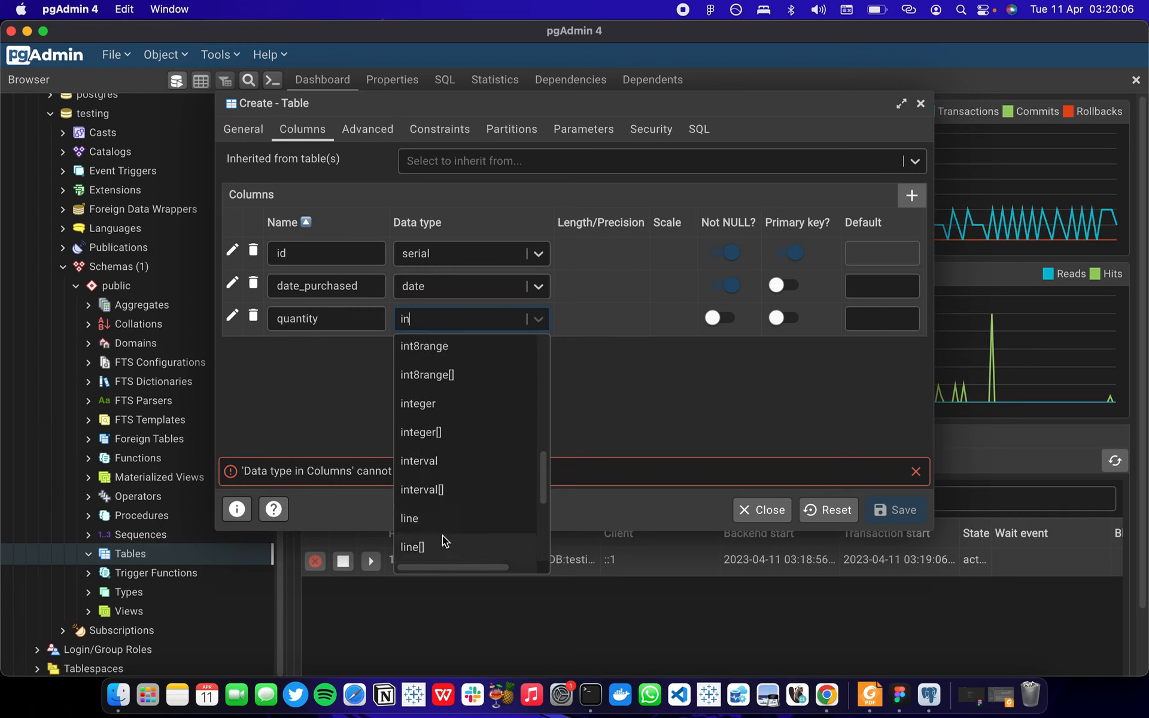
click(442, 411)
click(720, 318)
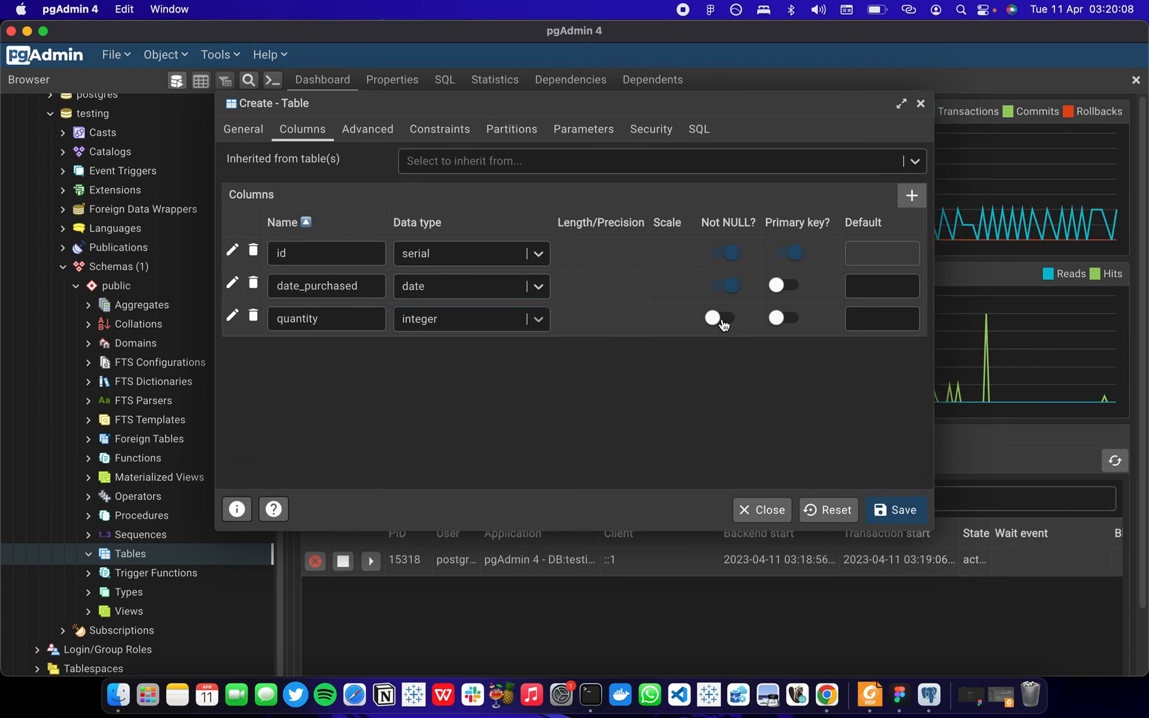
click(902, 510)
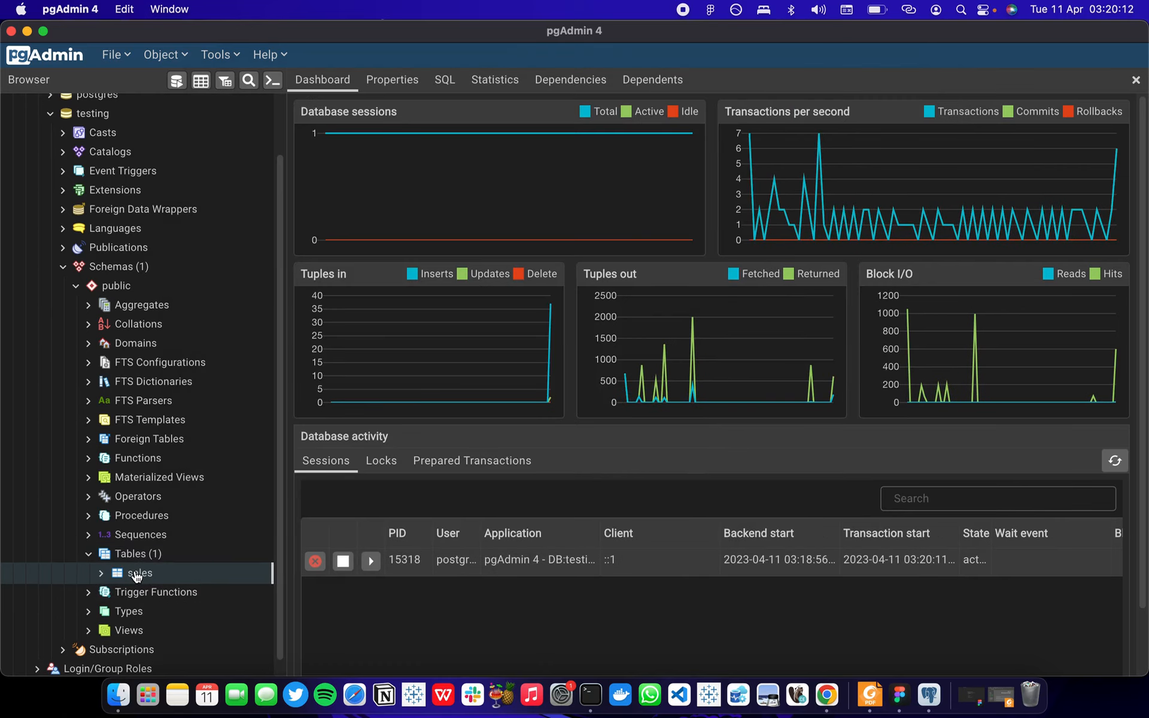
Generate an INSERT script for the sales table.
right_click(136, 575)
mouse_move(245, 251)
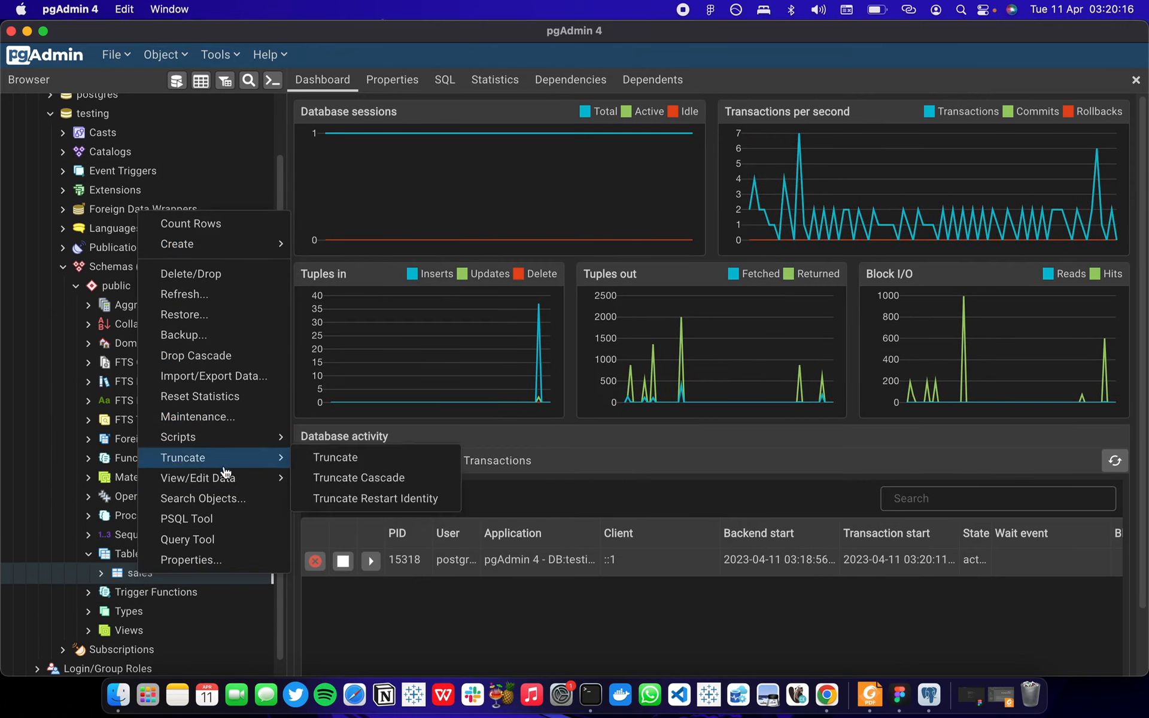
mouse_move(234, 446)
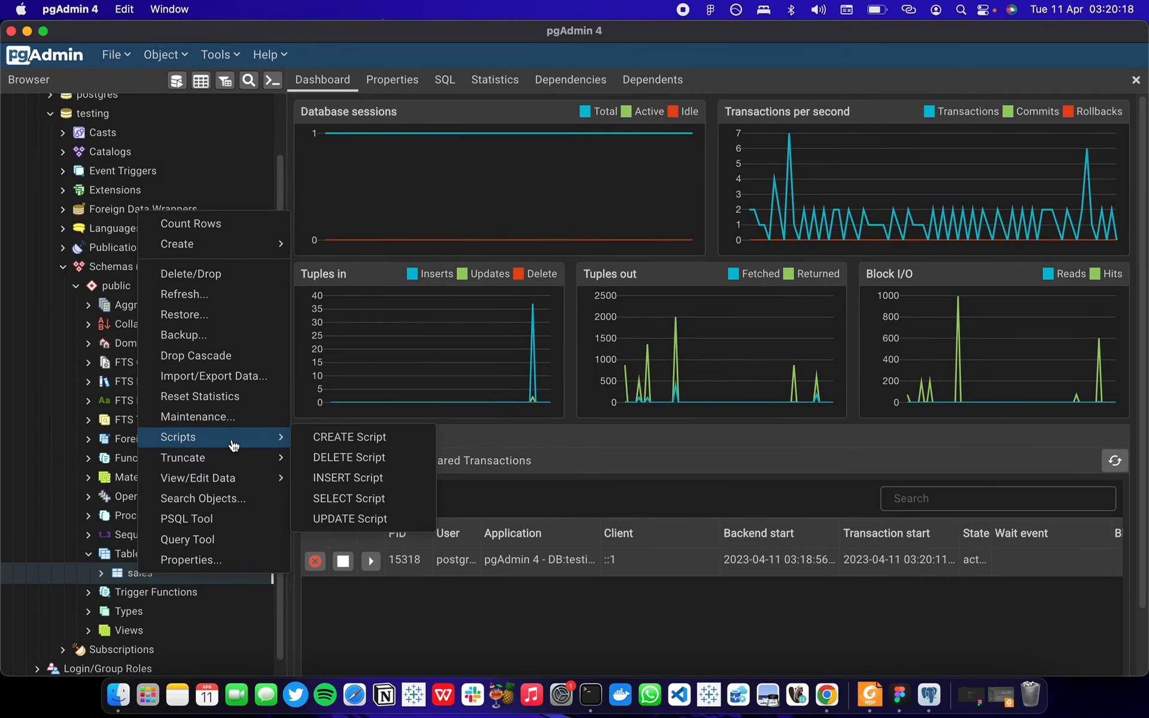
click(339, 476)
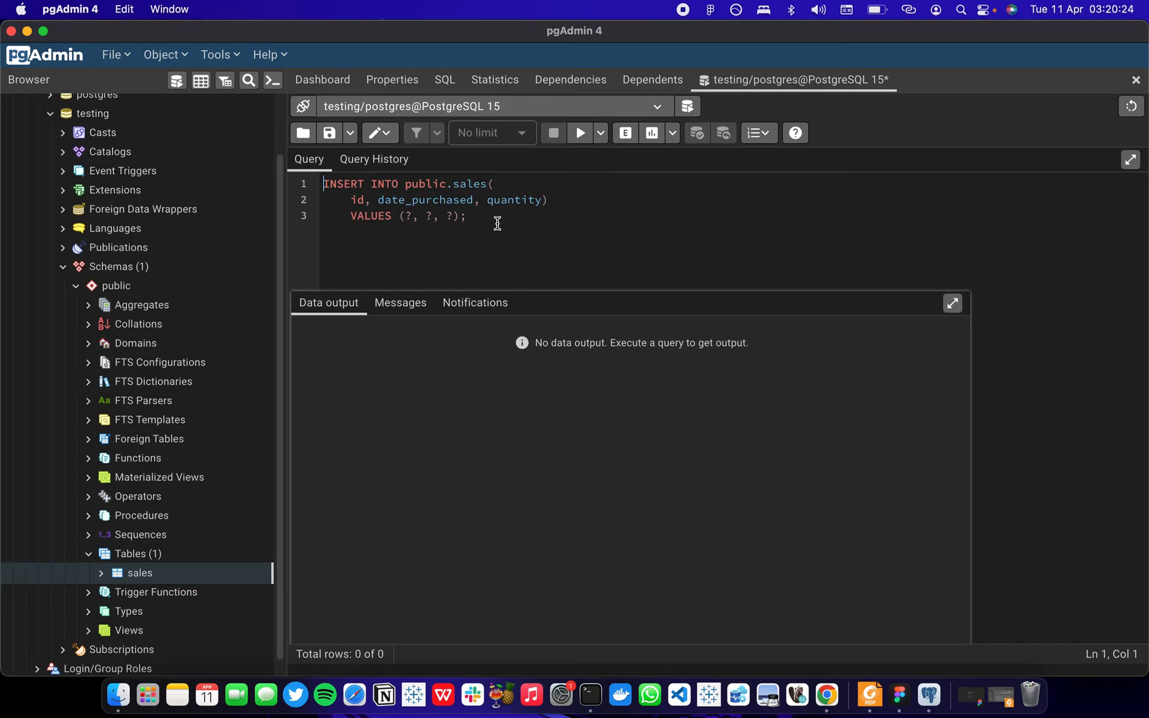
Replace the first two value placeholders in the INSERT statement with id 1 and date '2023-04-11'.
click(408, 218)
key(BackSpace)
text(1)
key(BackSpace)
text(202)
text(3-)
text(11)
key(BackSpace)
key(BackSpace)
text(04-11)
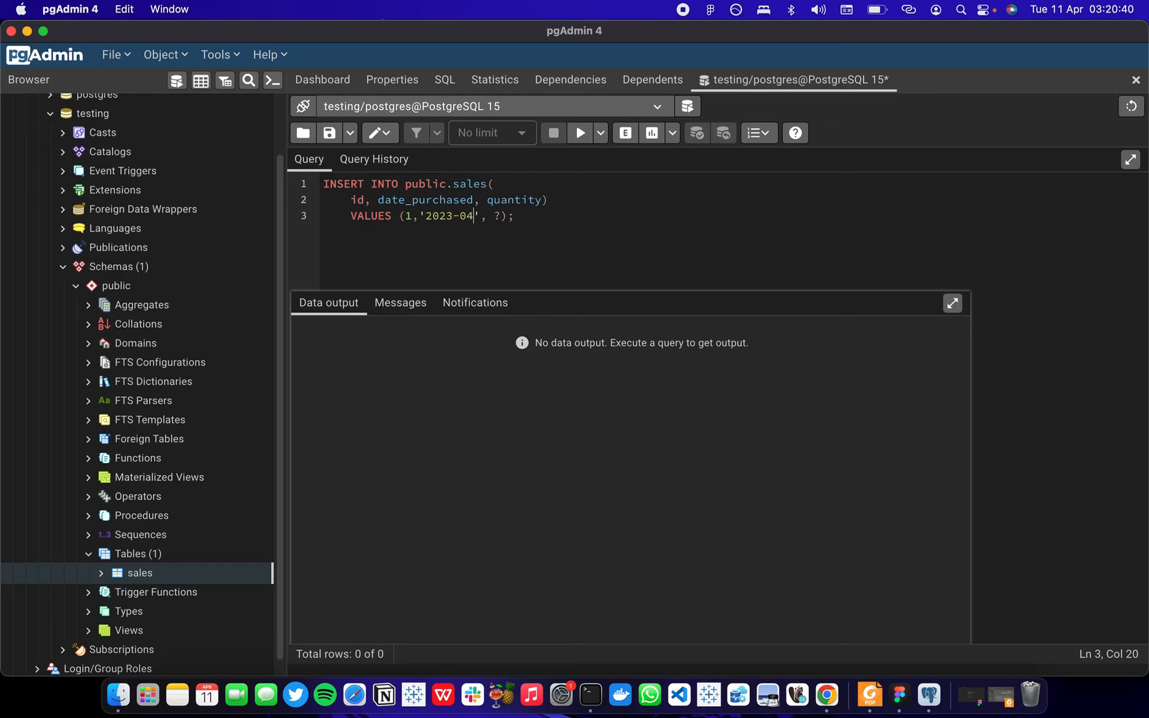
Set the quantity value to 4 in the INSERT statement and execute it.
key(Right)
key(Right)
key(Right)
key(BackSpace)
text(4)
click(578, 222)
click(580, 135)
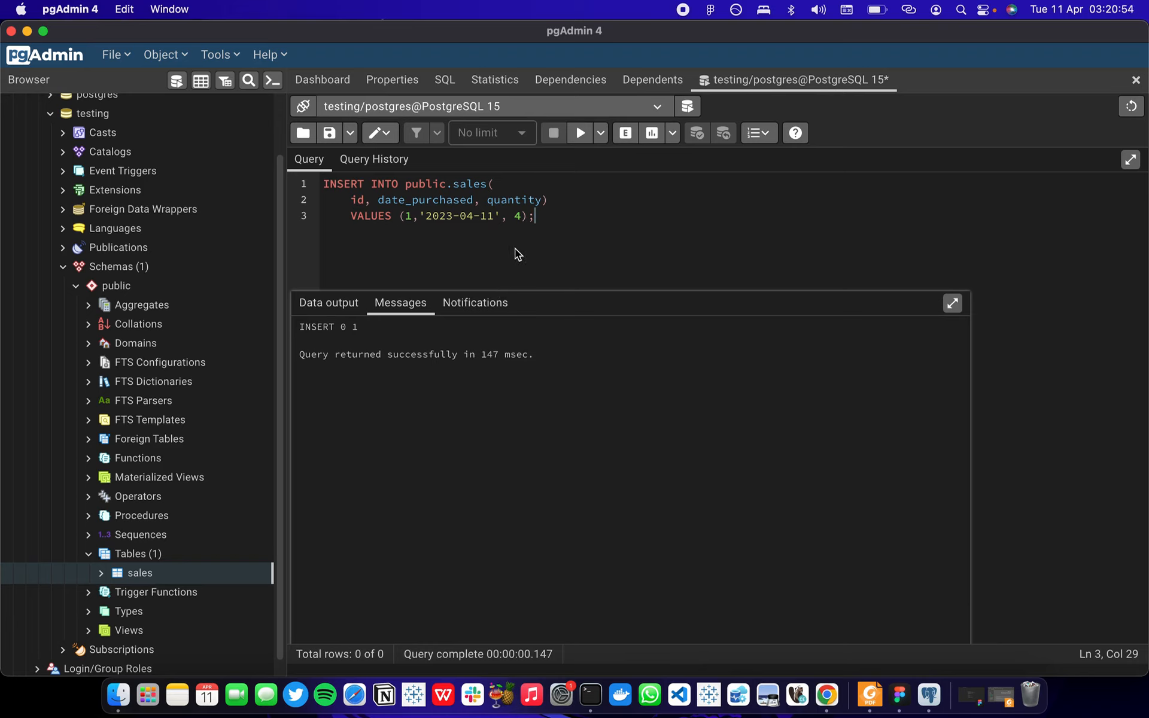
Add the query "select * from sales;" below the INSERT statement and execute the whole script.
key(Return)
key(Return)
key(BackSpace)
text(select * from sales;)
click(580, 133)
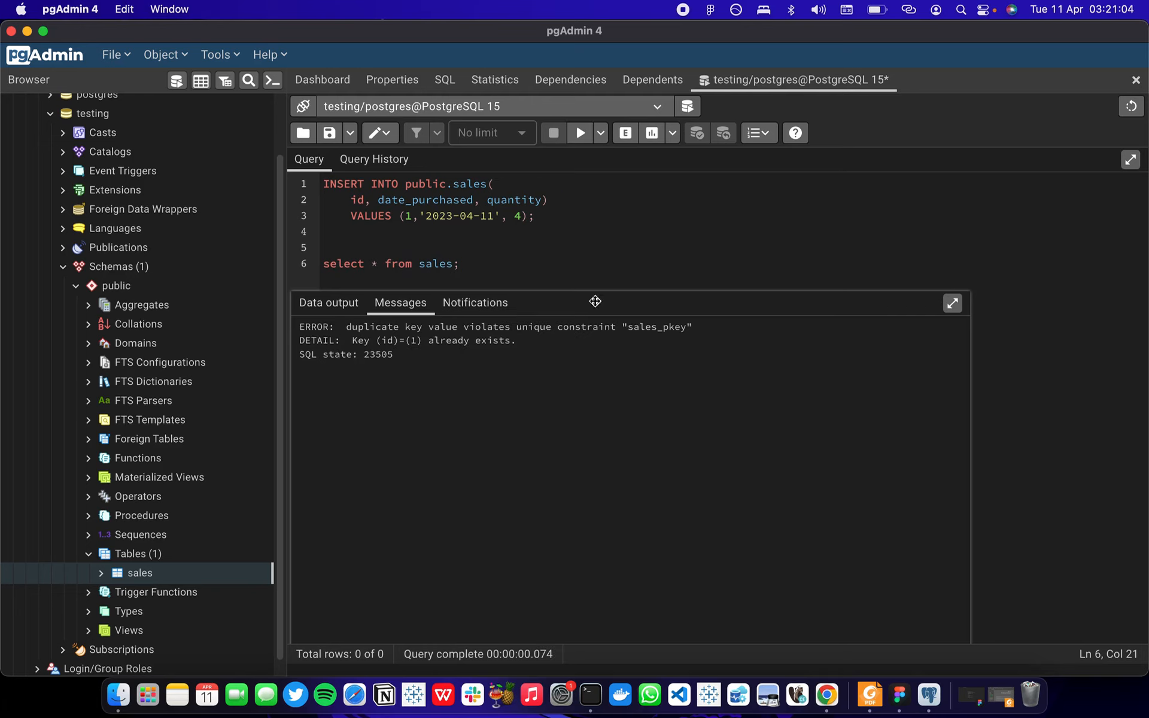
Execute only the "select * from sales;" statement and view its data output.
drag(461, 264, 304, 271)
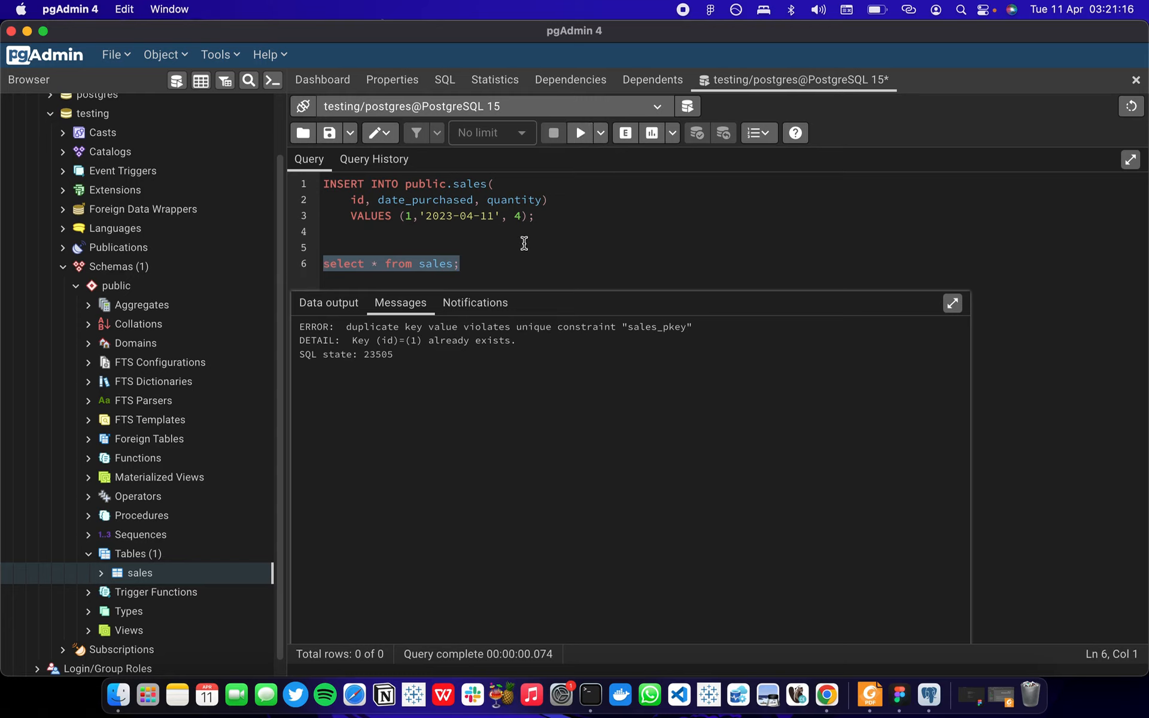
click(506, 264)
shift+click(319, 267)
click(329, 304)
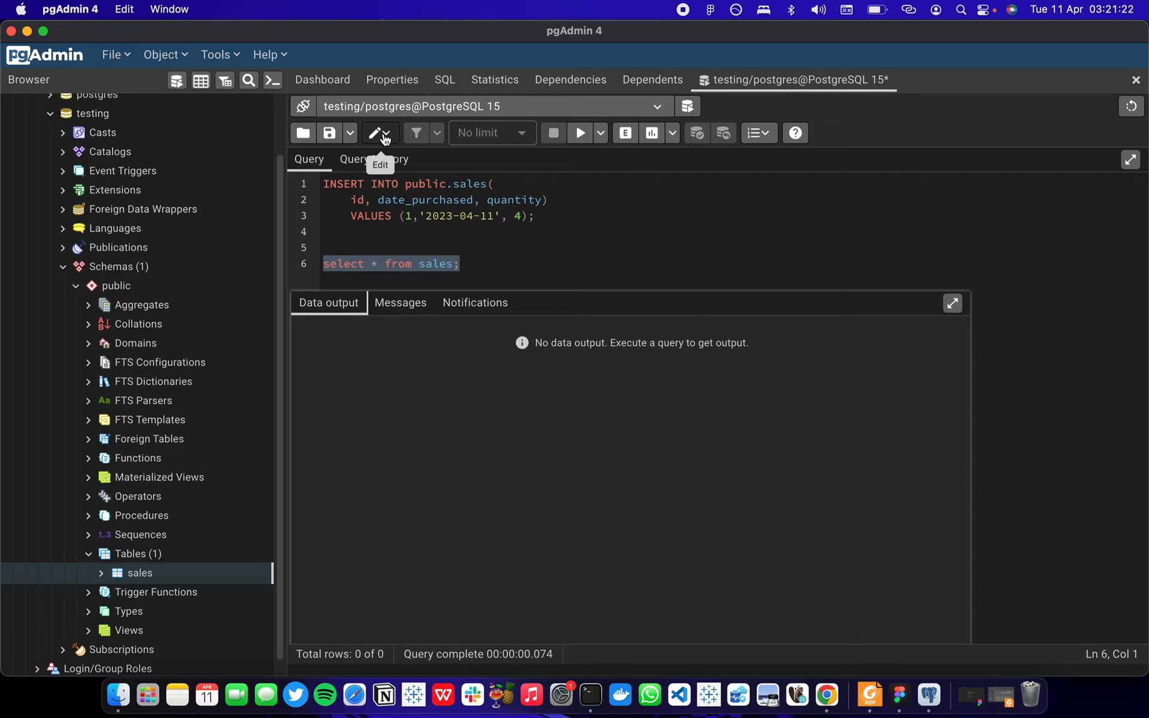
click(578, 136)
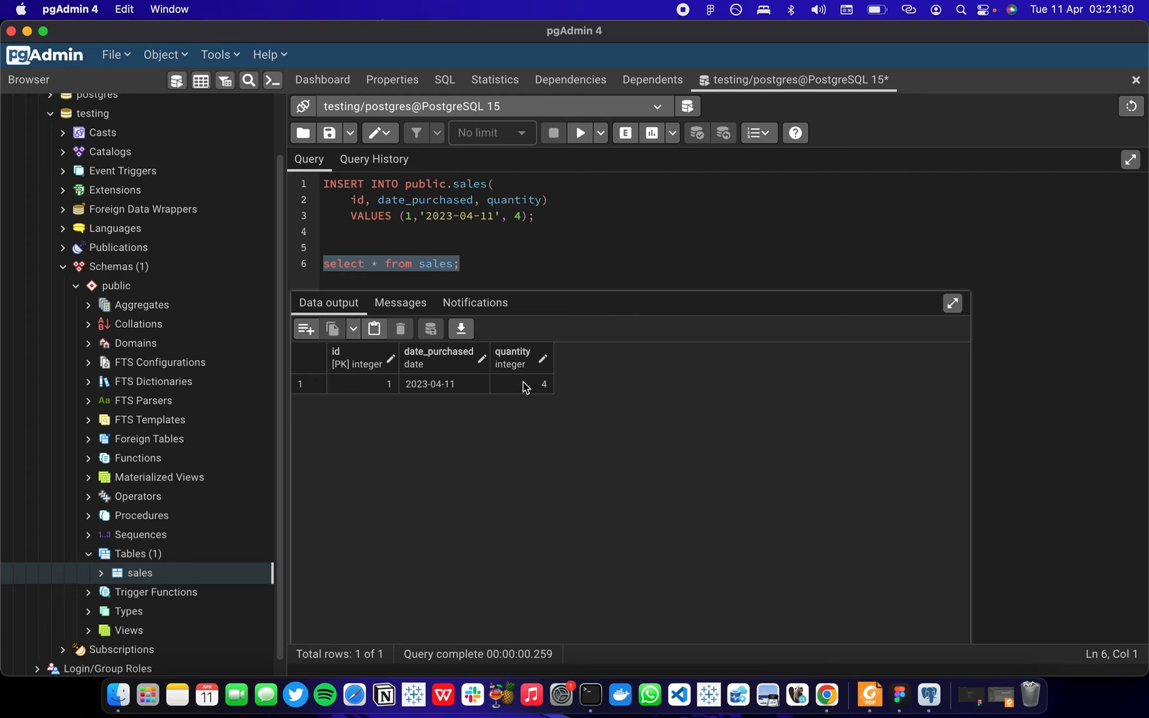
click(722, 234)
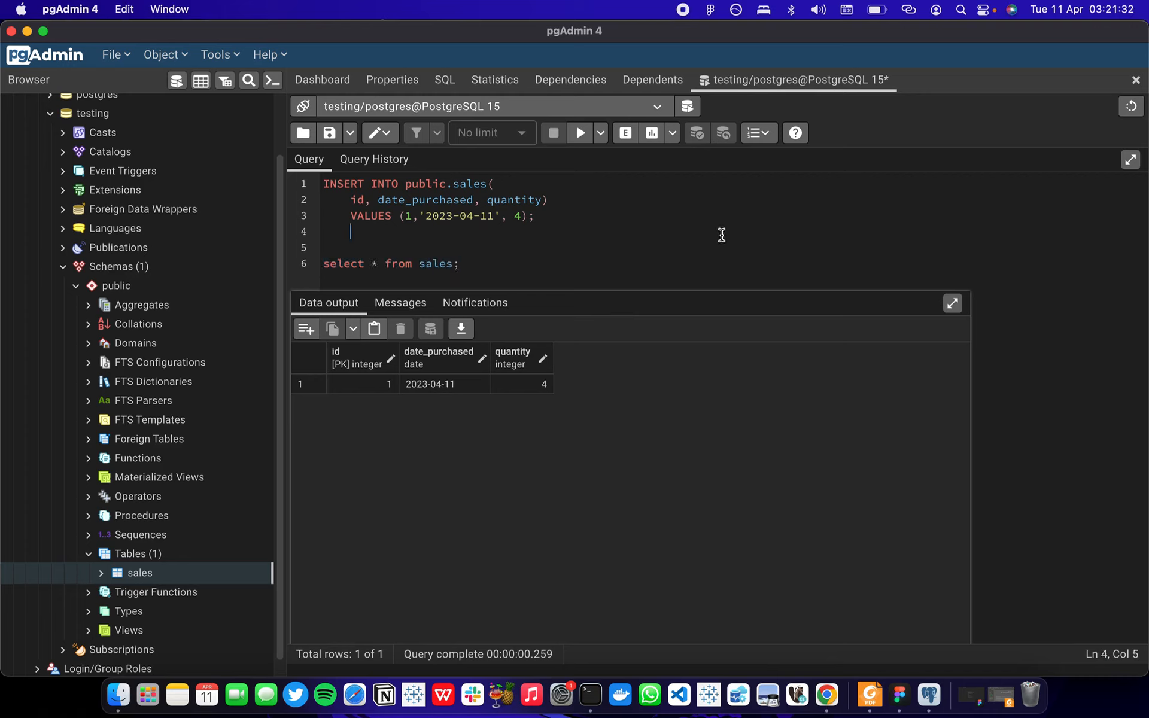